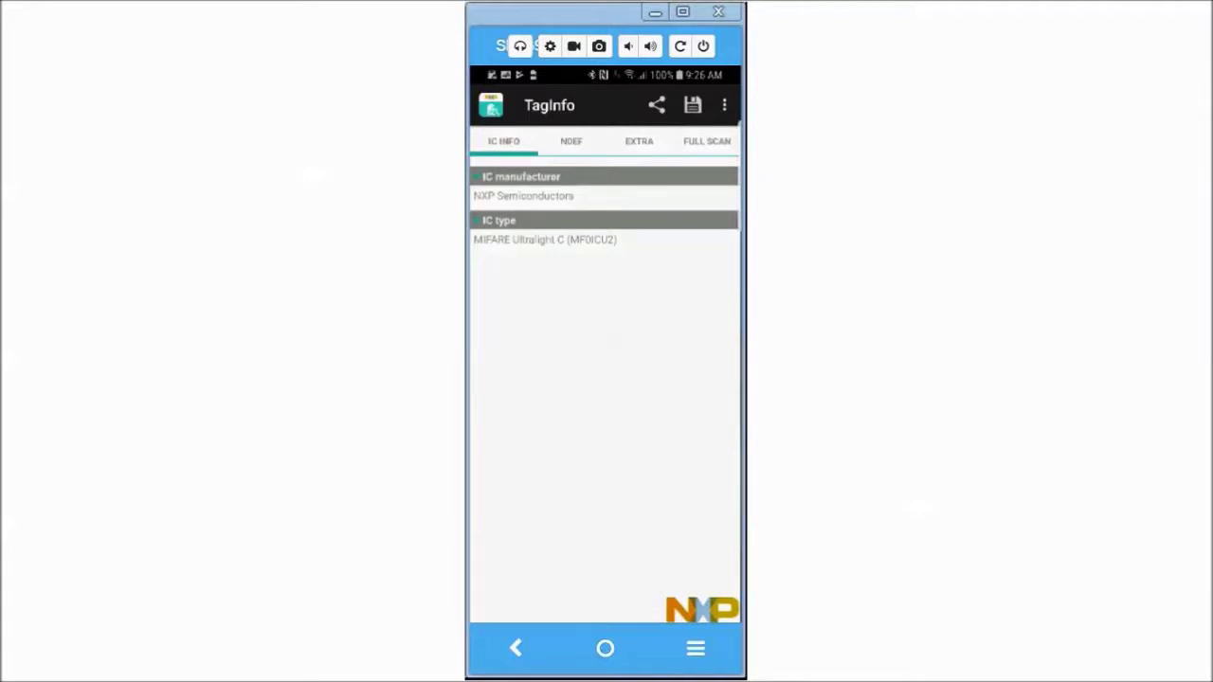
# Review the scanned tag's NDEF, extra and full scan information in TagInfo, returning to the IC info
pyautogui.click(571, 141)
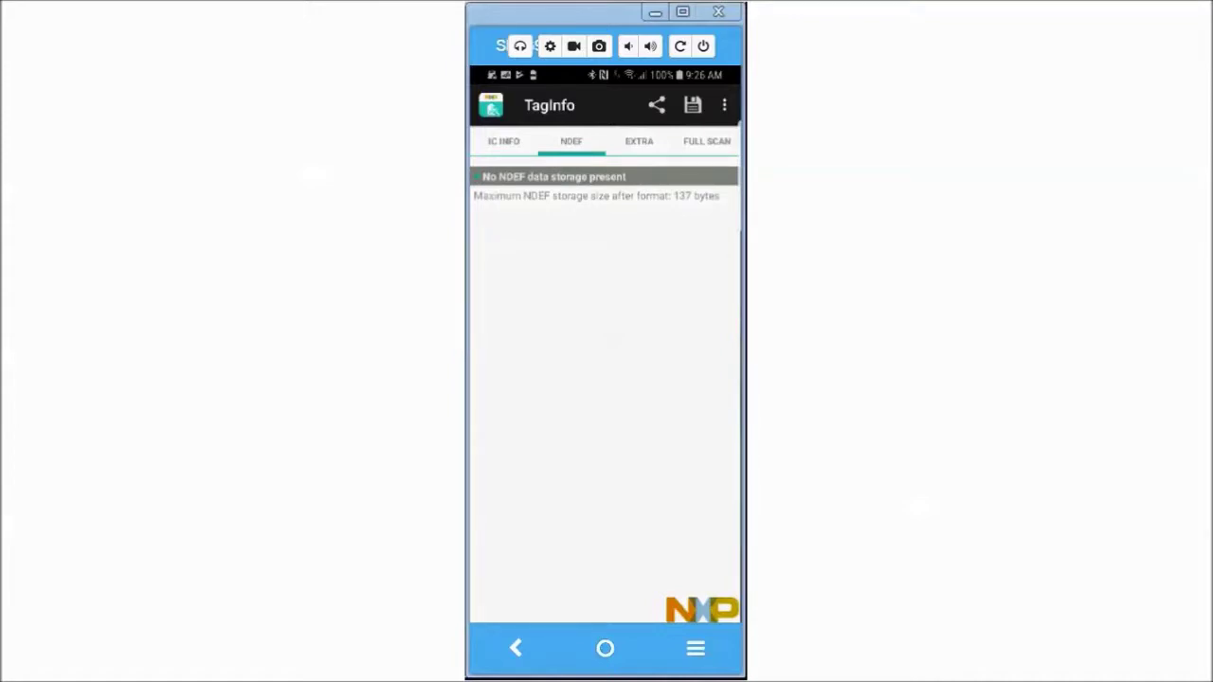
pyautogui.click(638, 141)
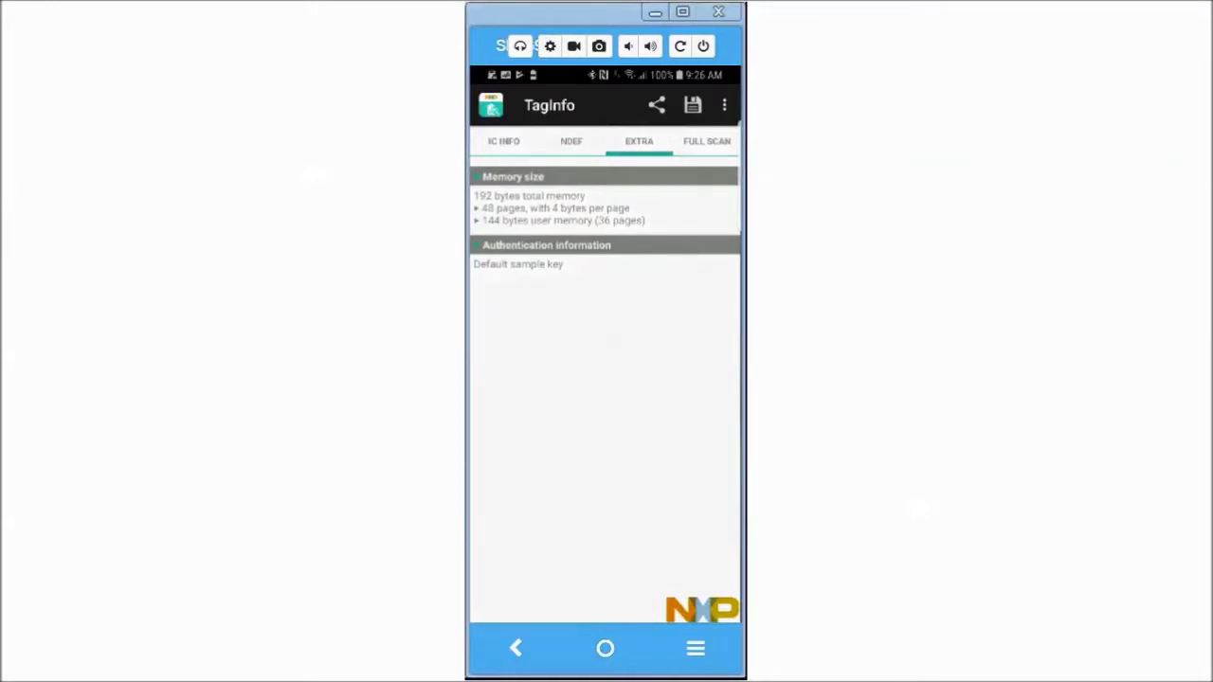
pyautogui.click(706, 142)
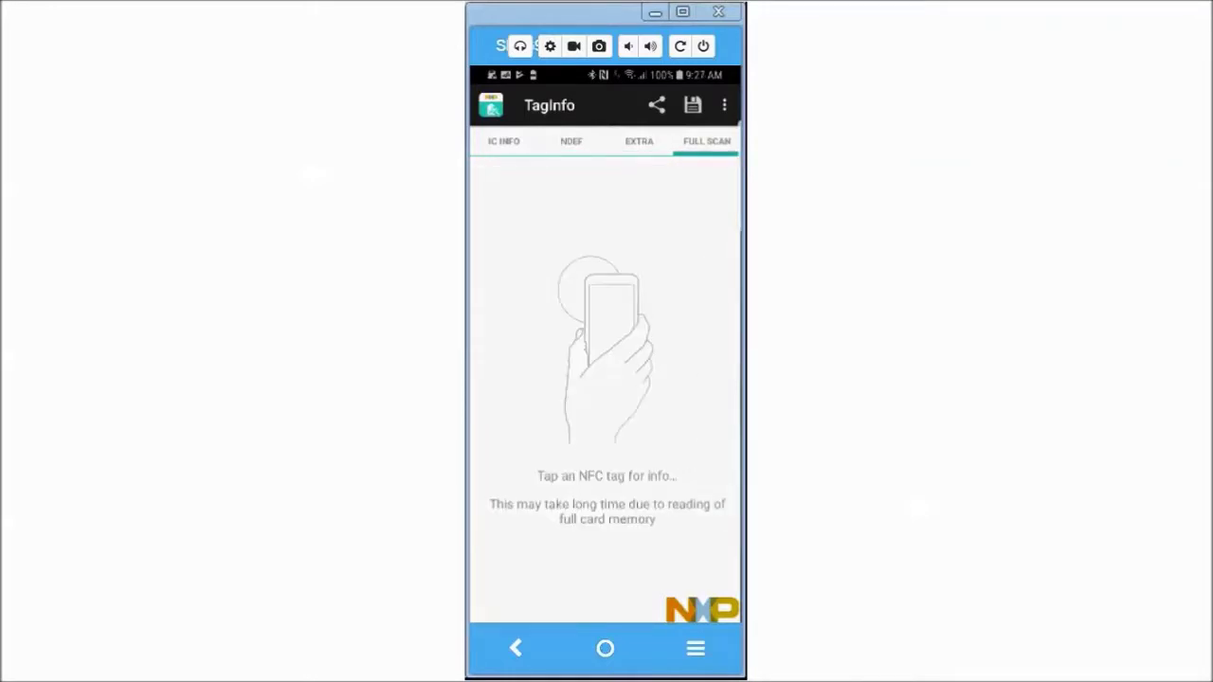
pyautogui.click(503, 141)
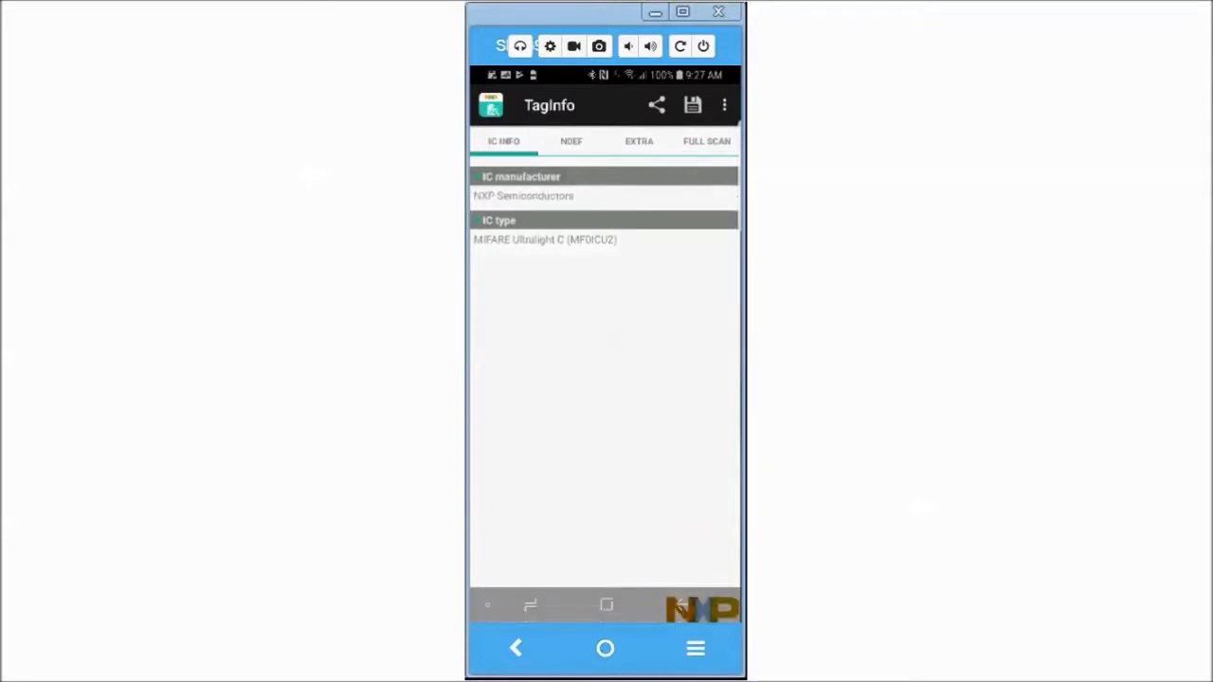
# Switch to TagWriter and erase and format the tag as NDEF with a size of 144 bytes
pyautogui.click(607, 604)
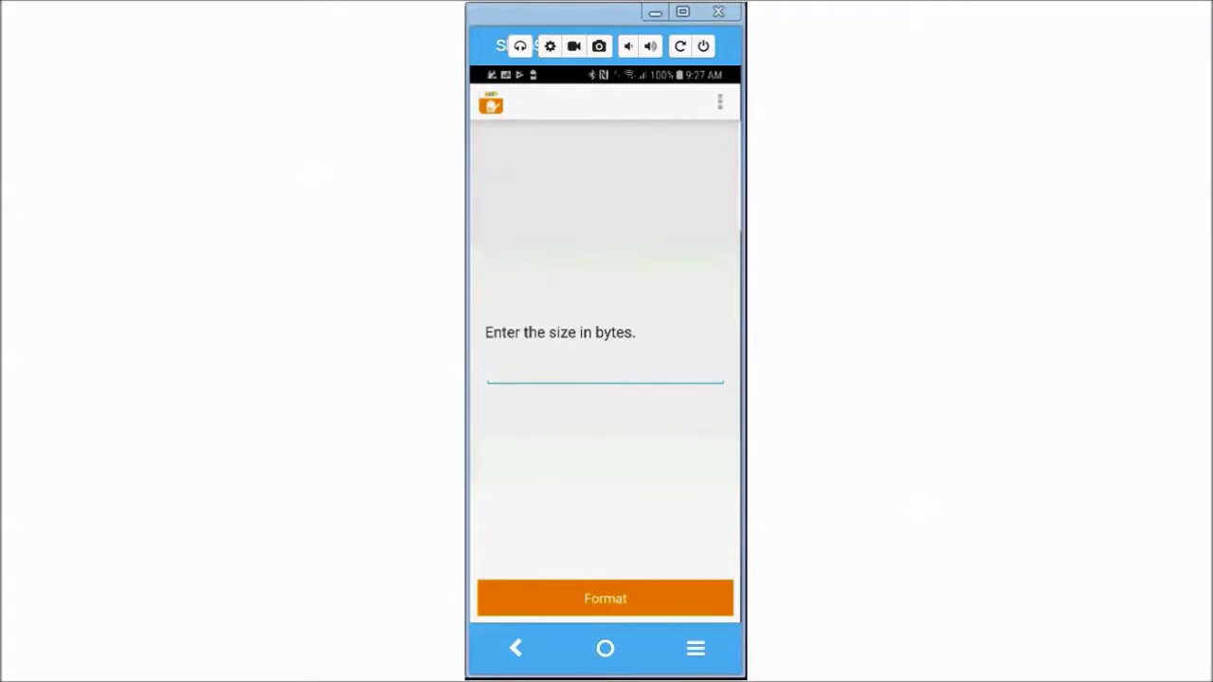
pyautogui.click(606, 371)
pyautogui.write('144')
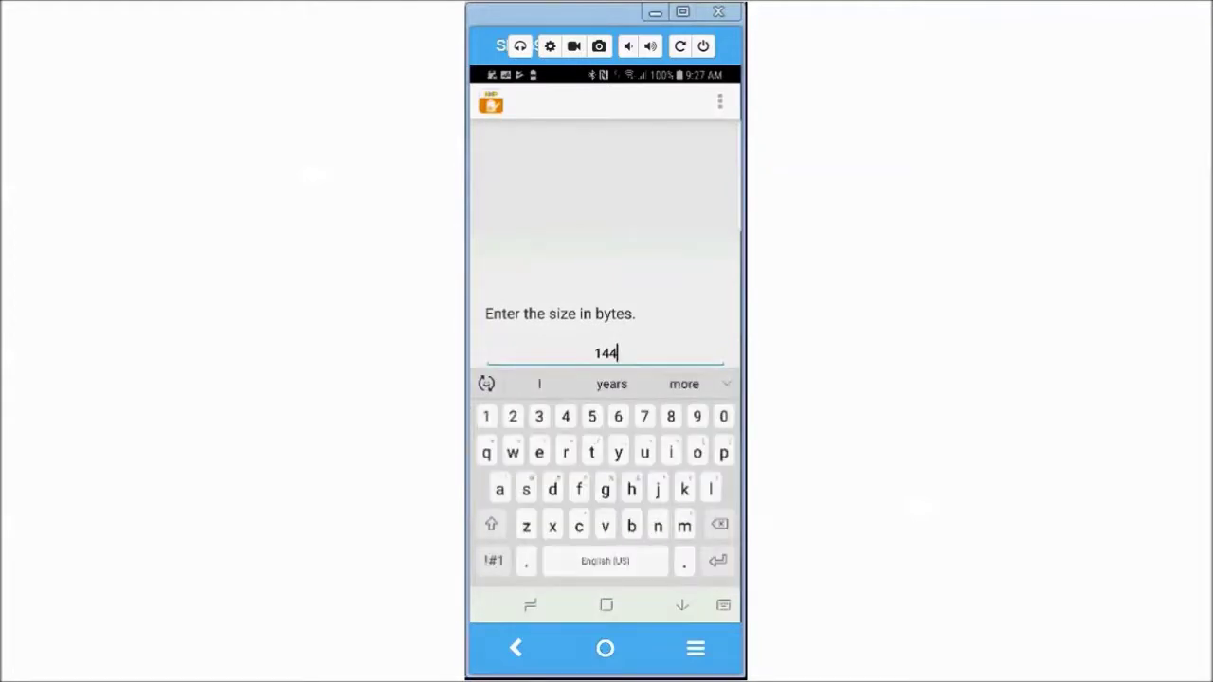
pyautogui.click(683, 604)
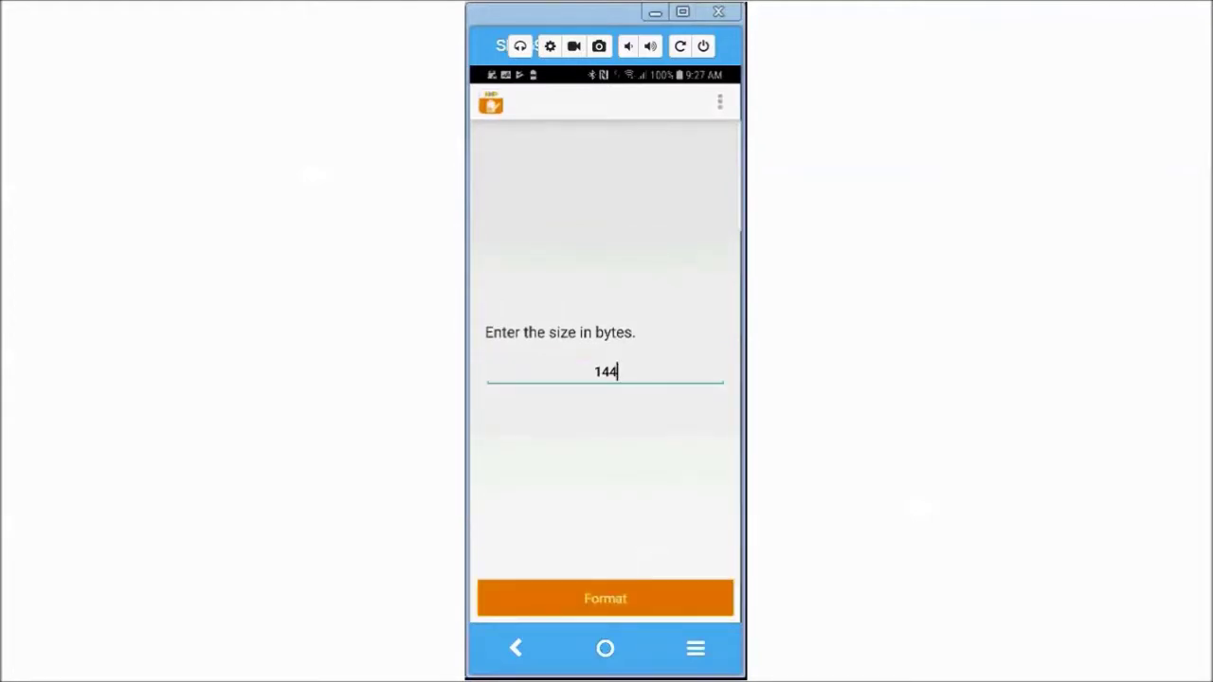
pyautogui.click(606, 598)
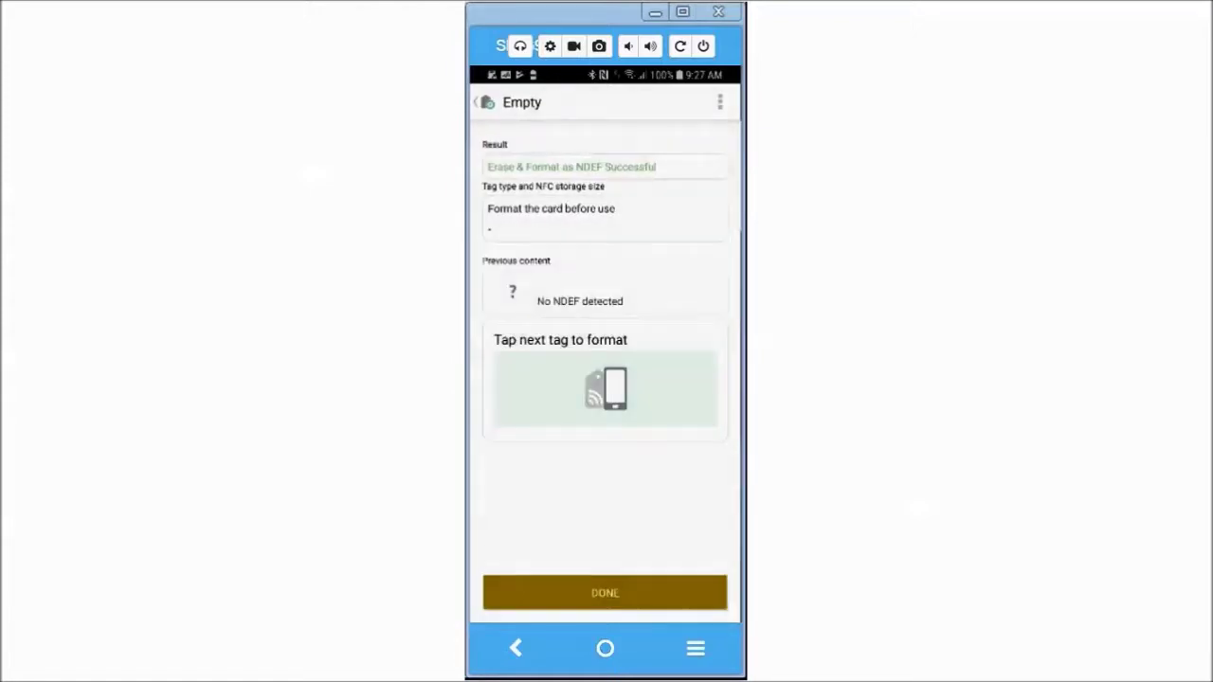
pyautogui.click(605, 592)
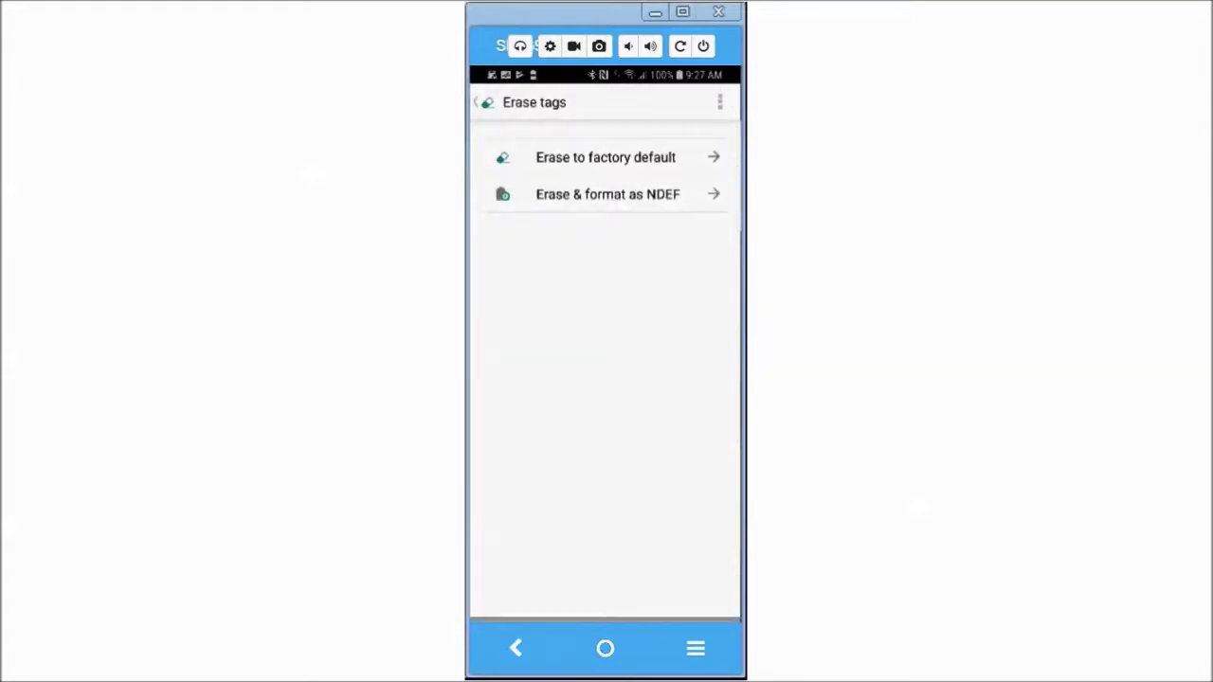
# Switch back to TagInfo and check the tag's IC and NDEF information
pyautogui.moveTo(606, 620); pyautogui.dragTo(606, 588)
pyautogui.click(607, 604)
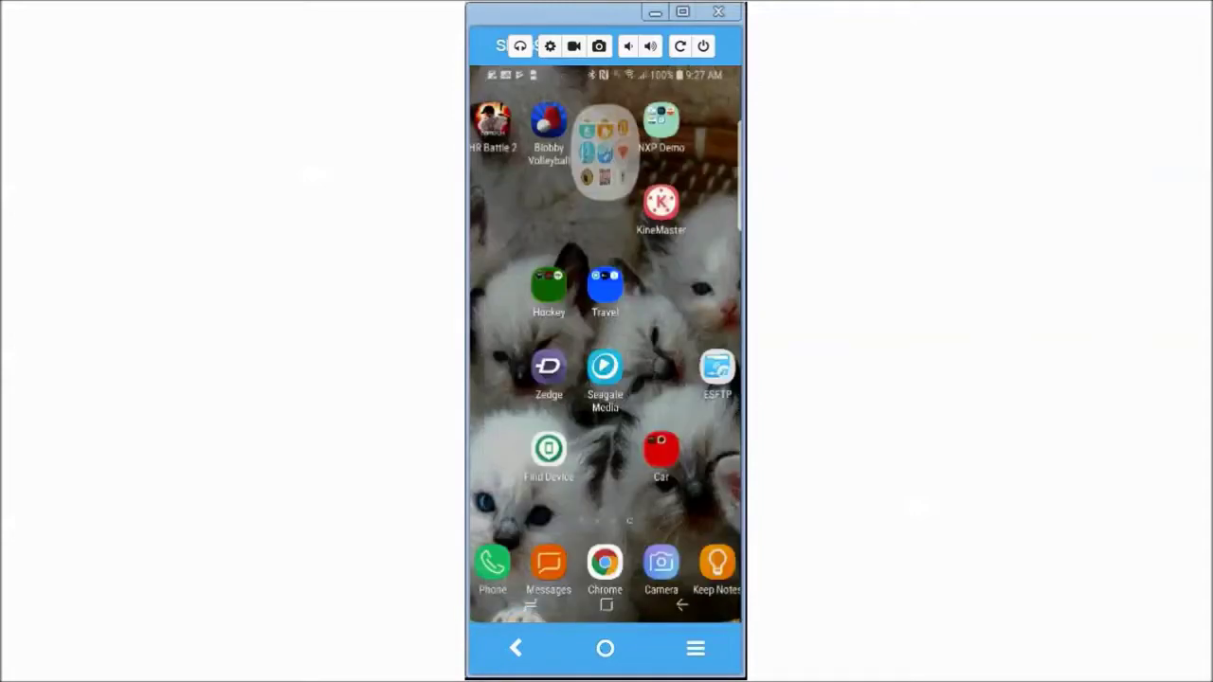
pyautogui.click(524, 228)
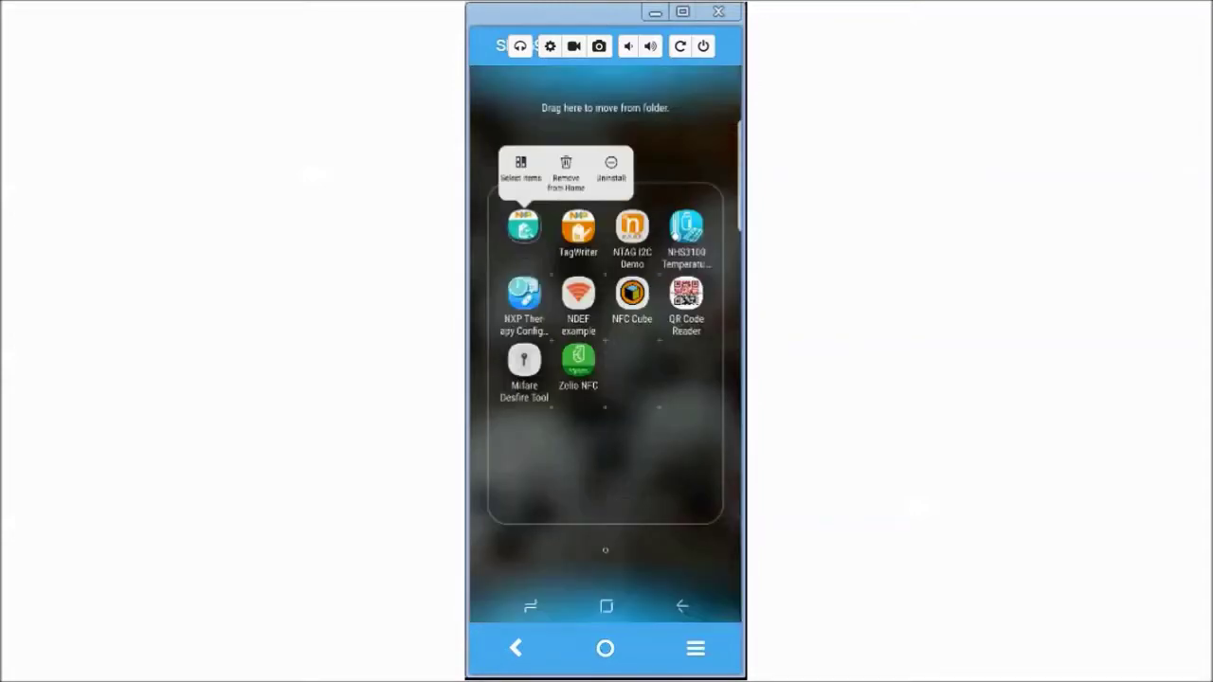
pyautogui.click(524, 227)
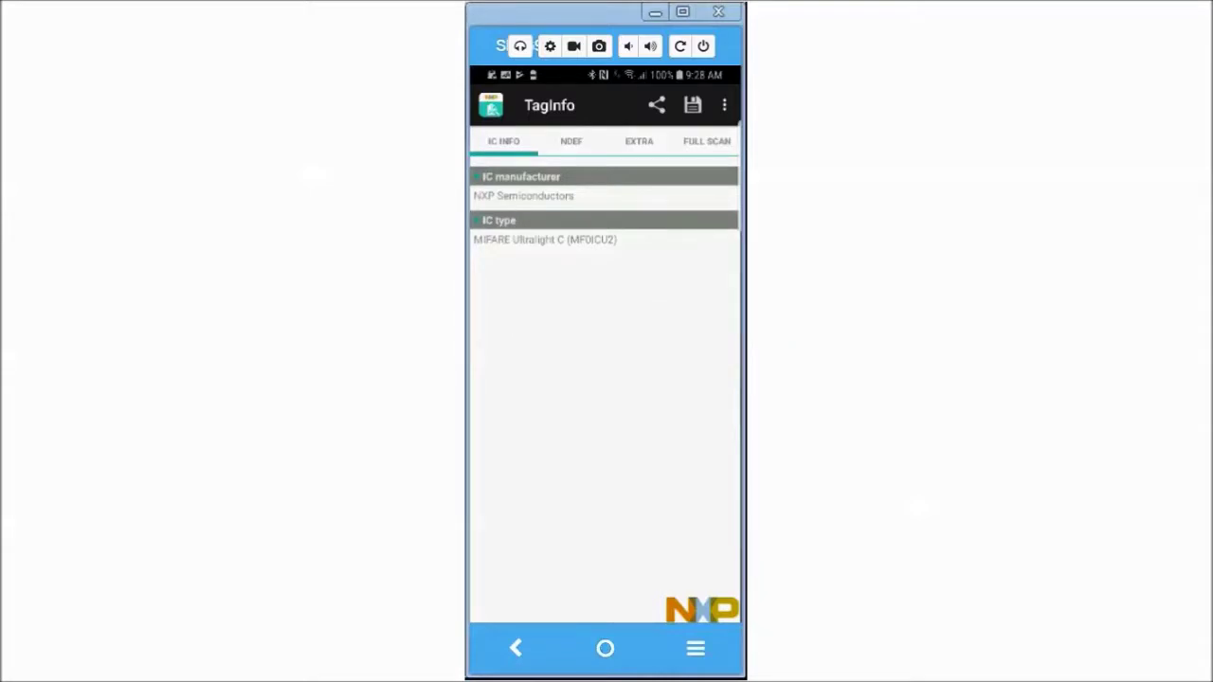
pyautogui.click(572, 141)
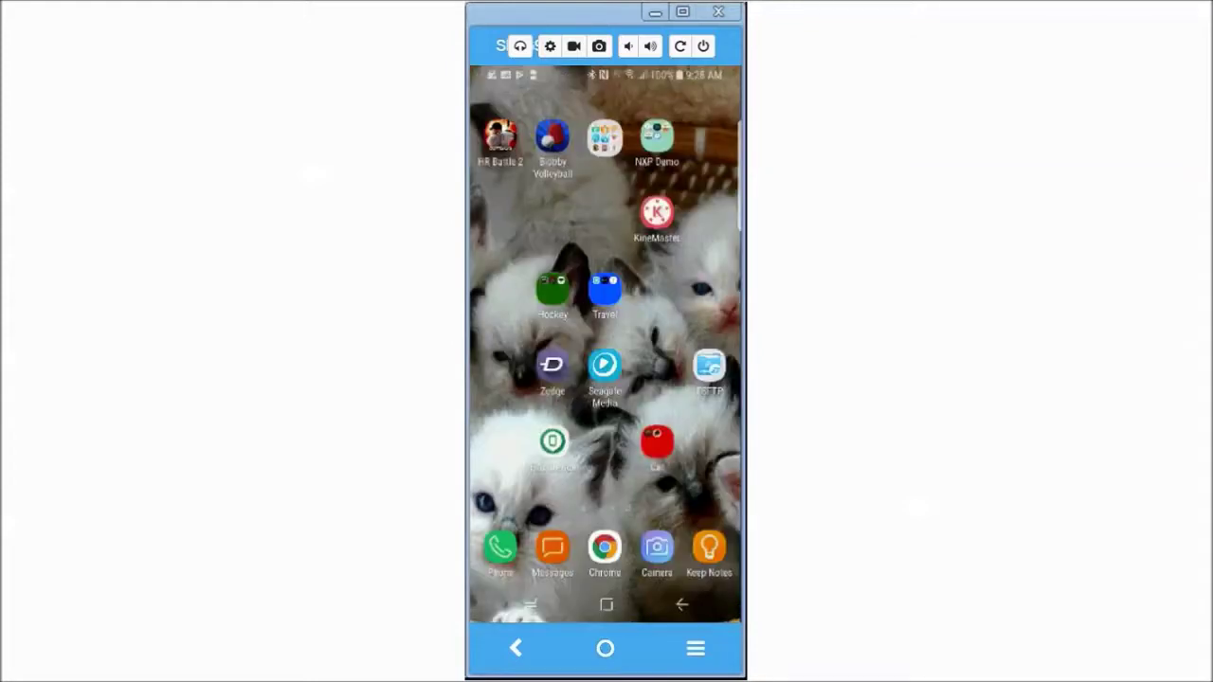
# Open TagWriter from the NXP NFC folder and start a new Link dataset for writing to a tag
pyautogui.click(604, 138)
pyautogui.click(578, 227)
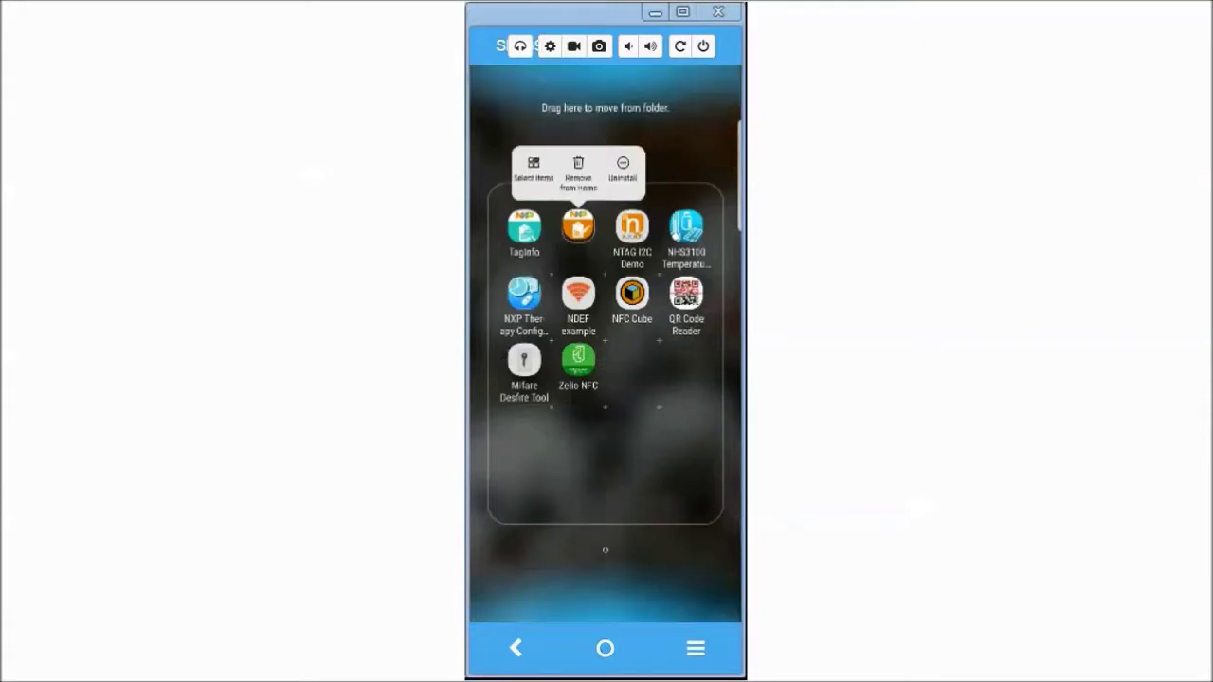
pyautogui.click(578, 230)
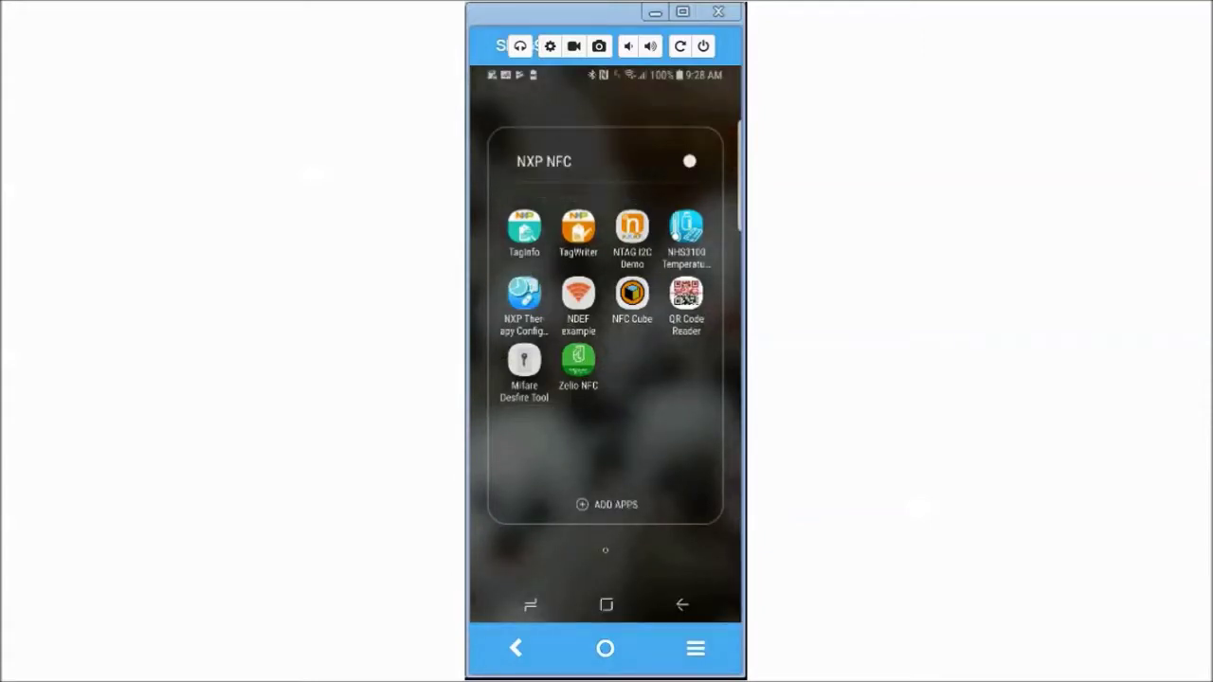
pyautogui.click(578, 227)
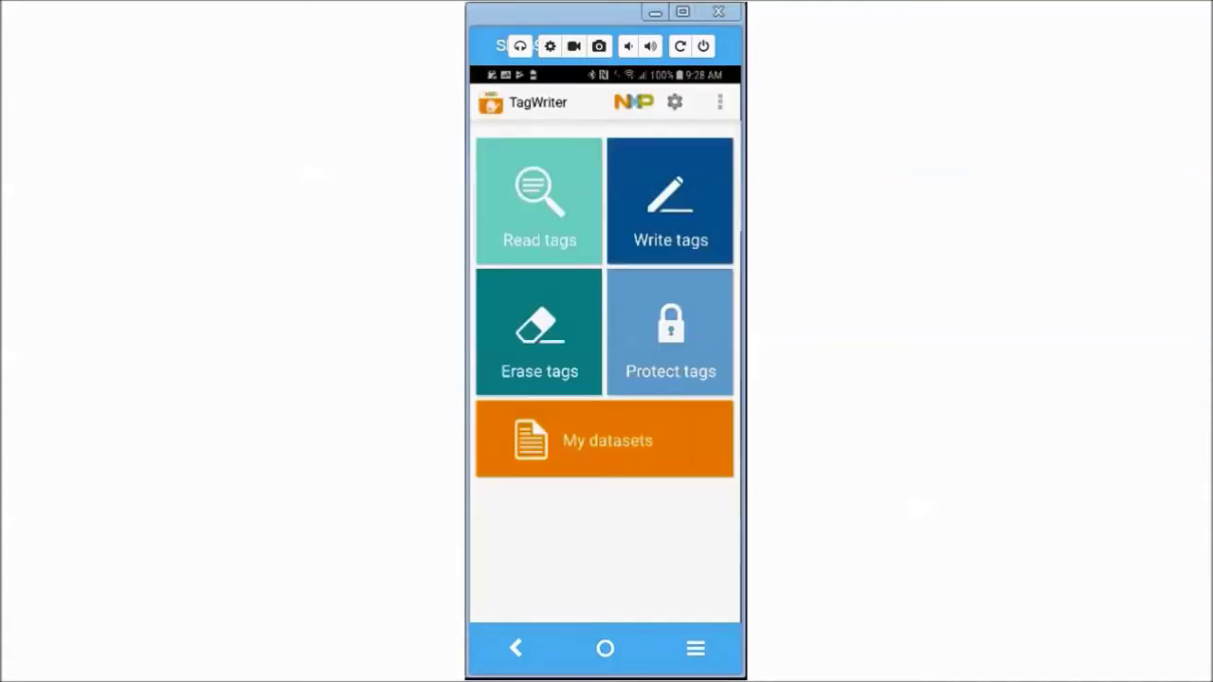
pyautogui.click(669, 201)
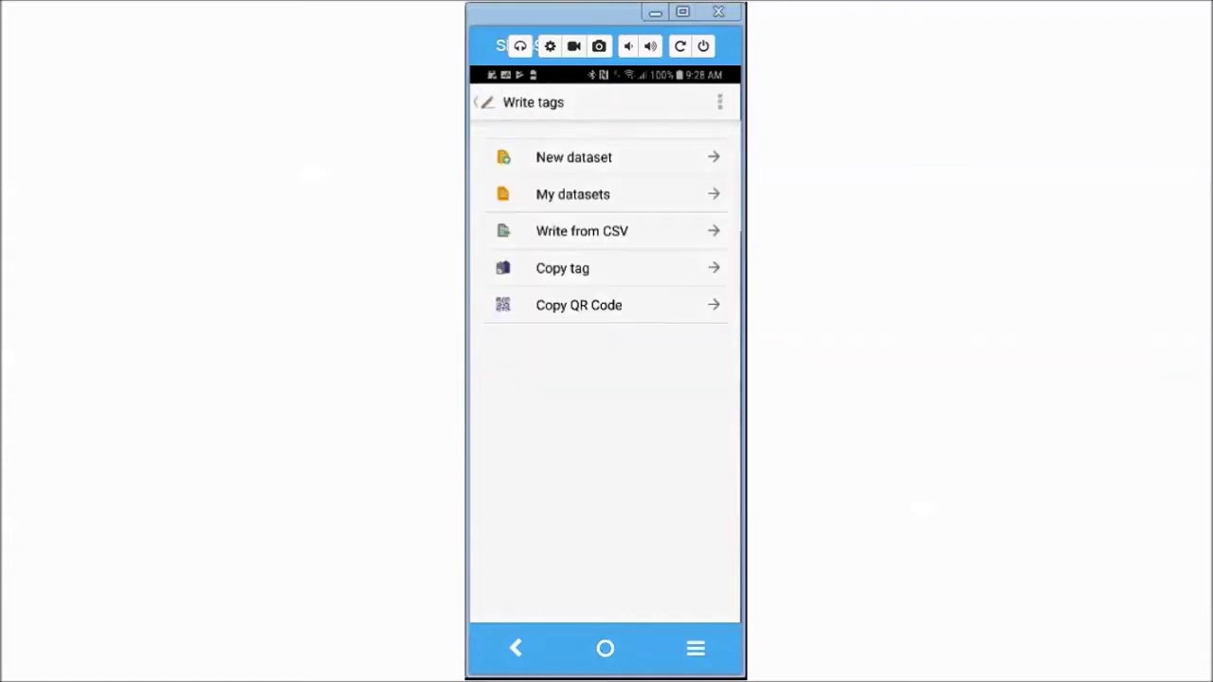
pyautogui.click(574, 158)
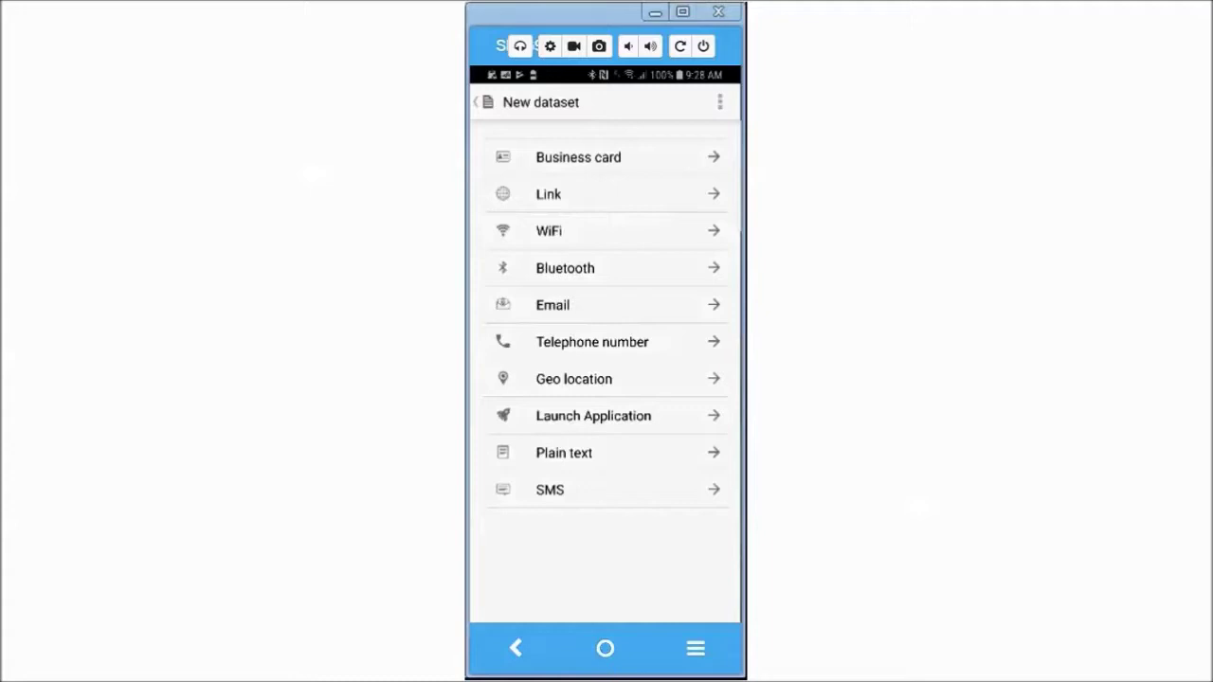
pyautogui.click(607, 194)
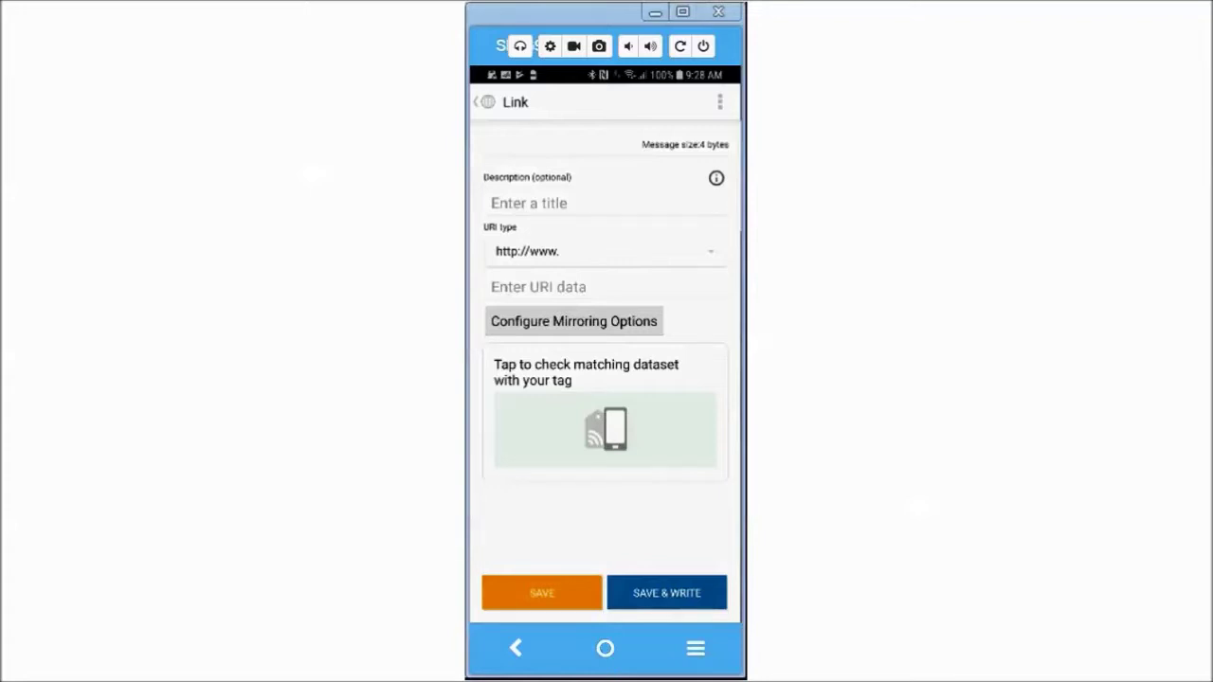
pyautogui.click(603, 252)
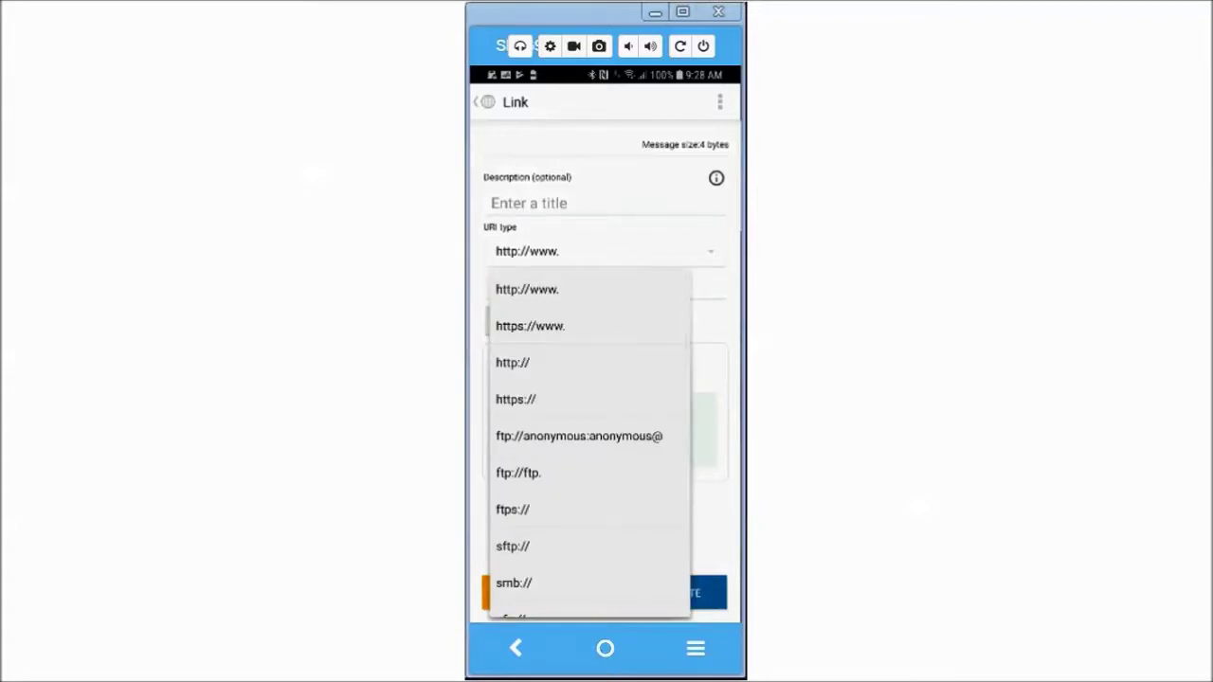
pyautogui.click(528, 289)
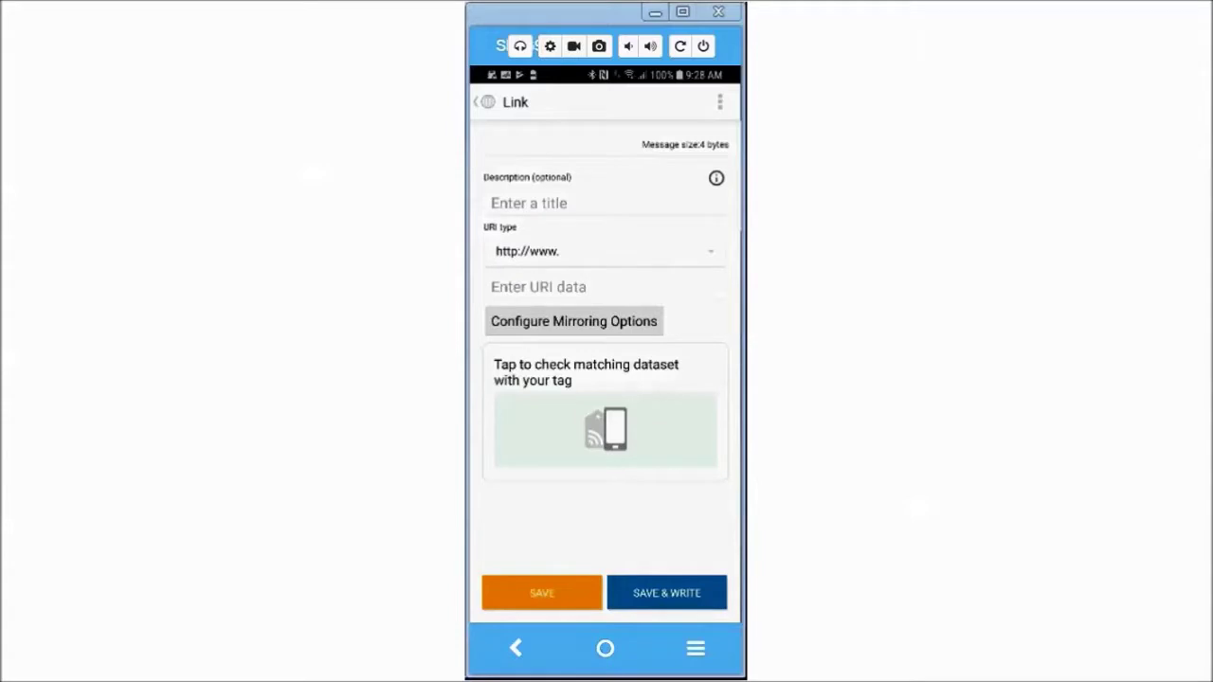
pyautogui.click(605, 287)
pyautogui.write('nxp')
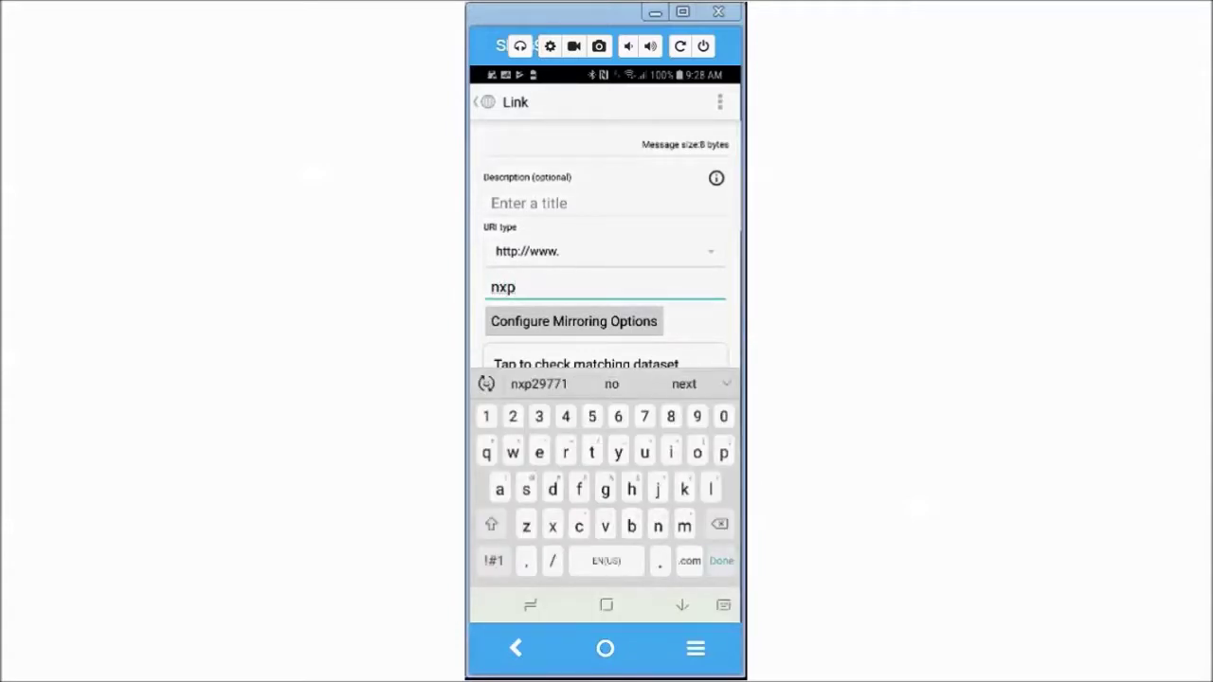
pyautogui.write('.com')
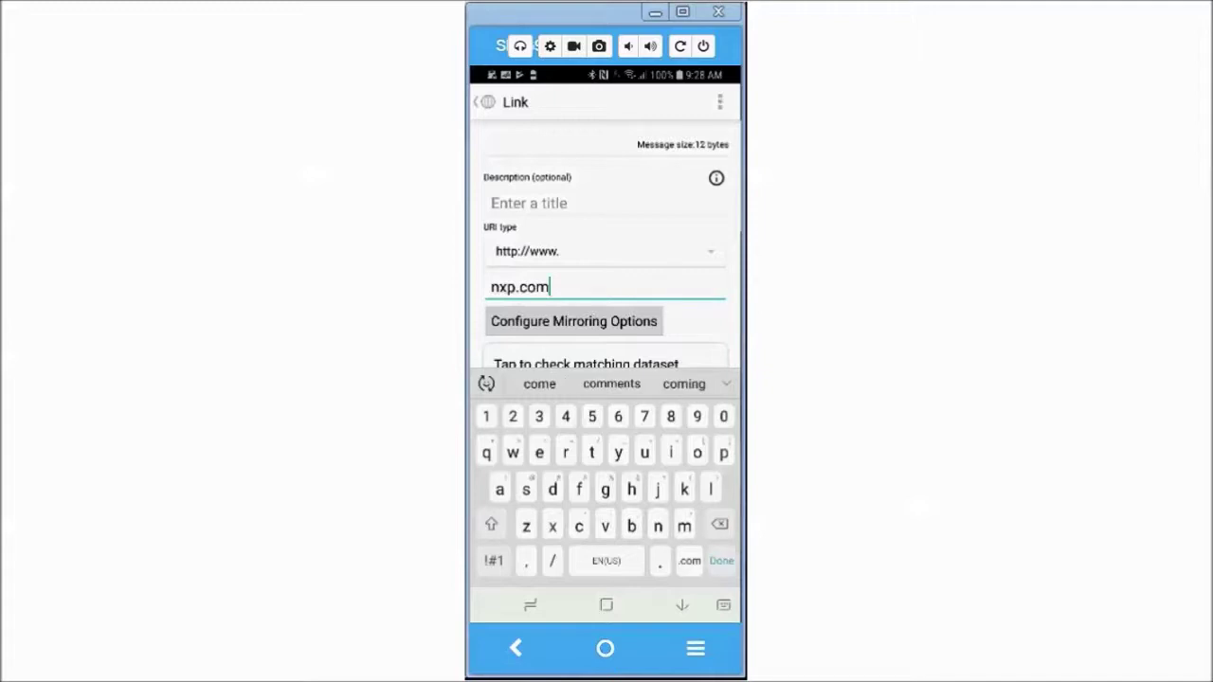
pyautogui.write('/nfc')
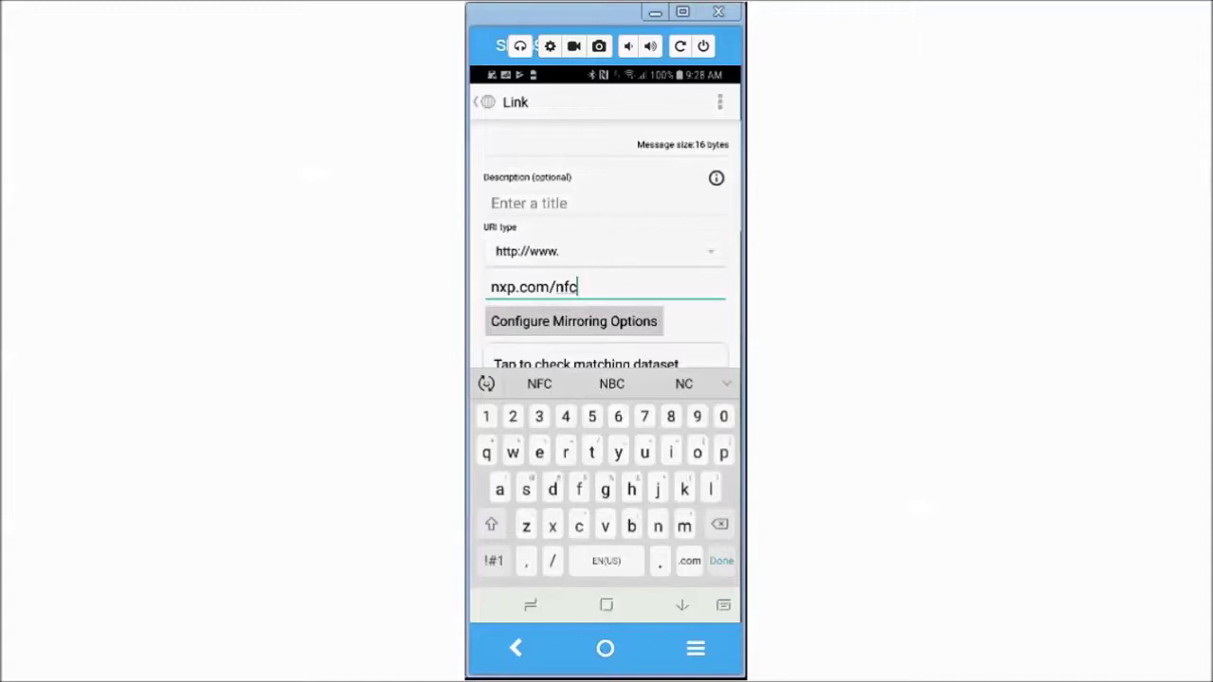
pyautogui.click(682, 605)
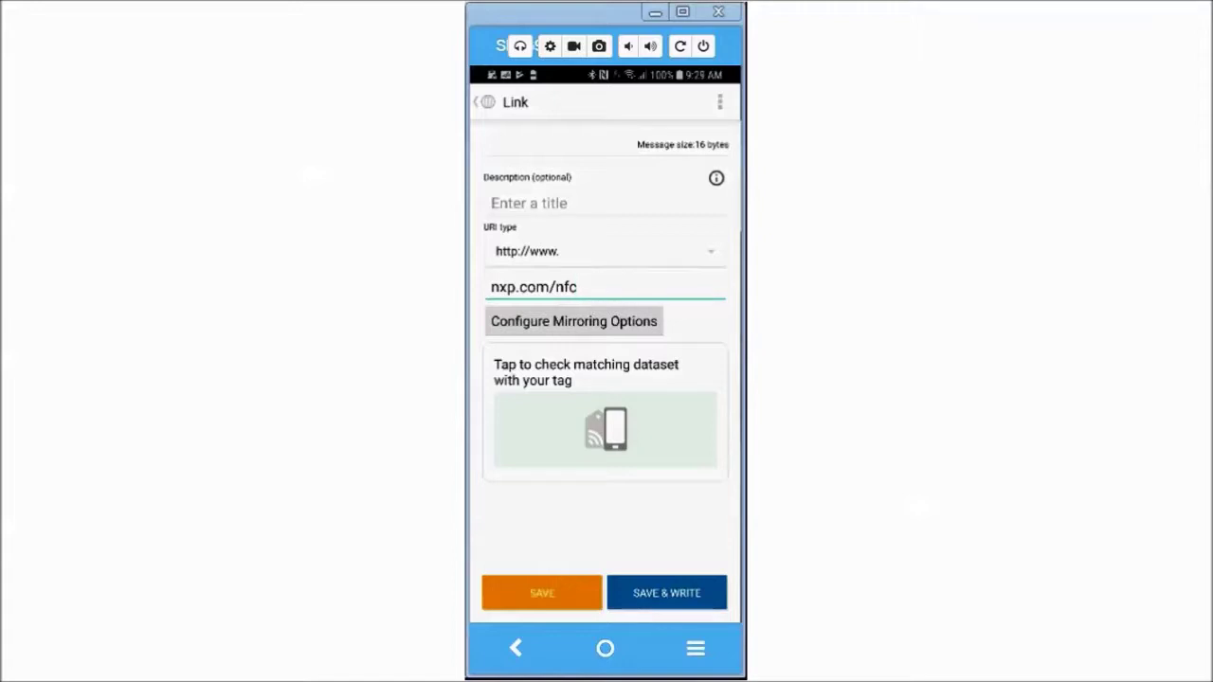
# Save the link for writing, with the interaction counter enabled and Chrome added as the launch application
pyautogui.click(666, 593)
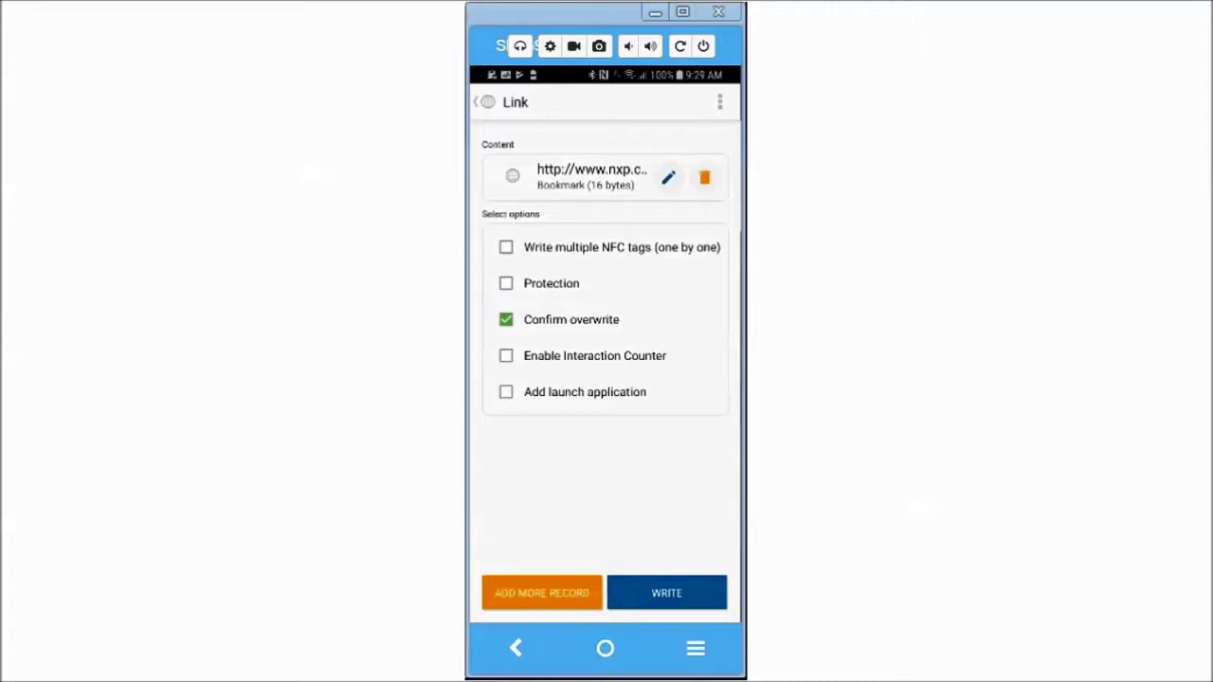
pyautogui.click(506, 356)
pyautogui.click(506, 392)
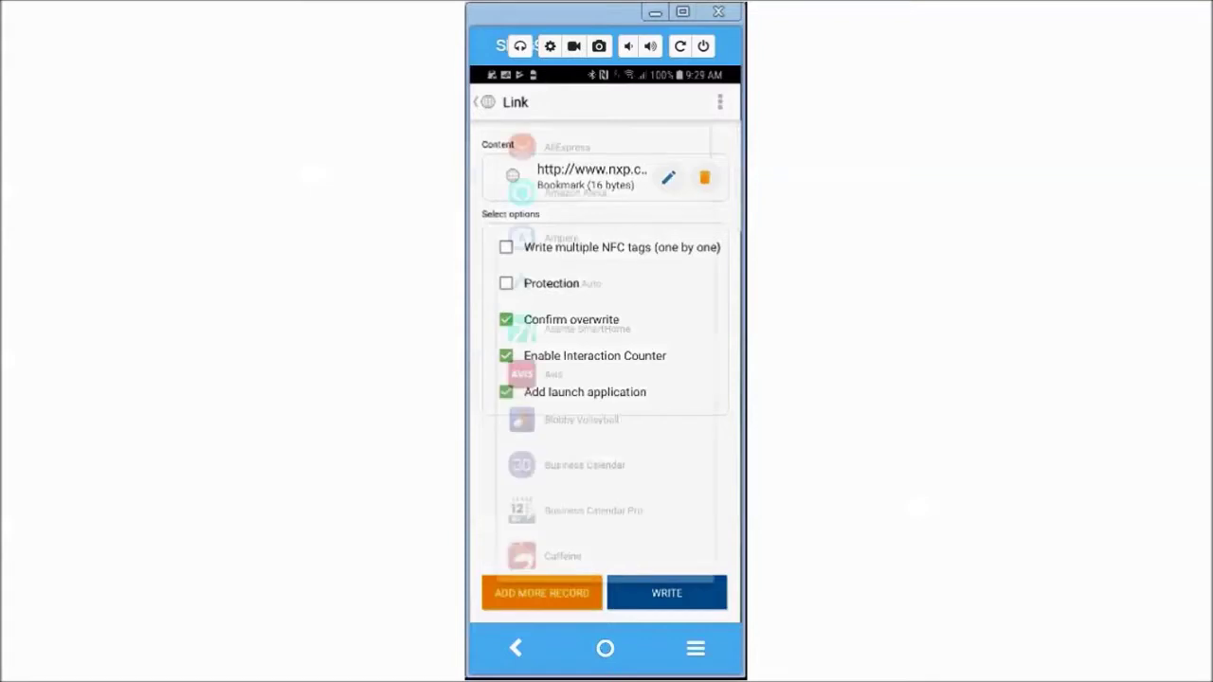
pyautogui.scroll(-5, 606, 352)
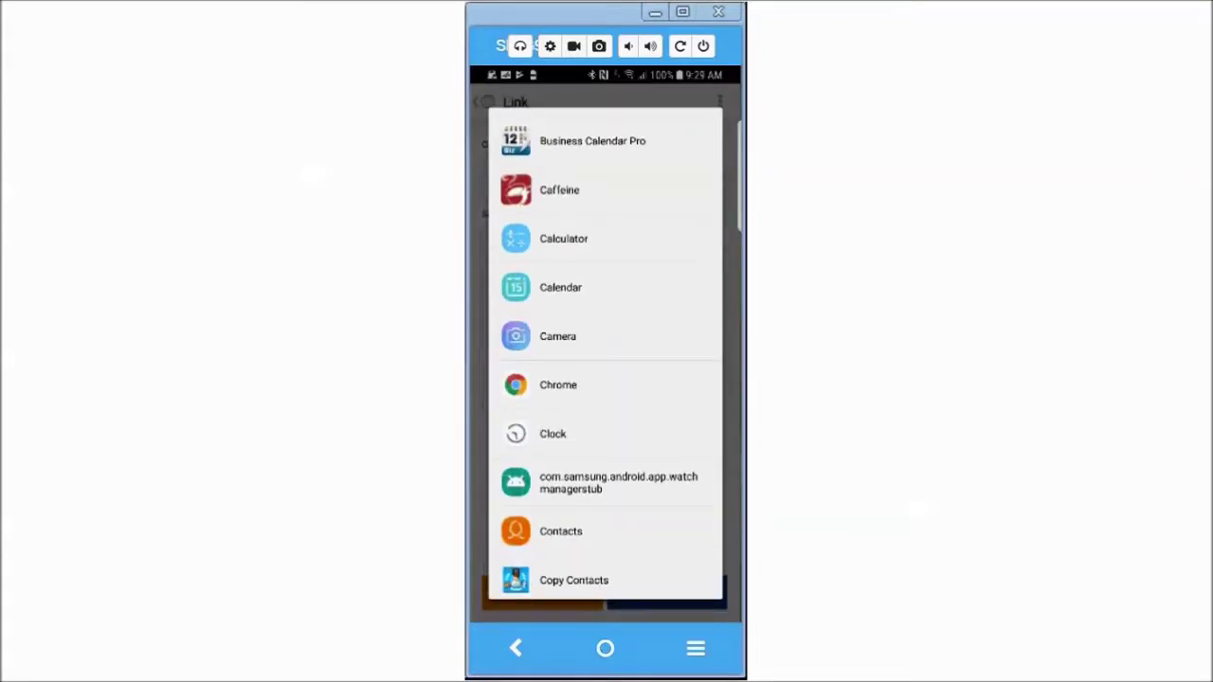
pyautogui.click(558, 386)
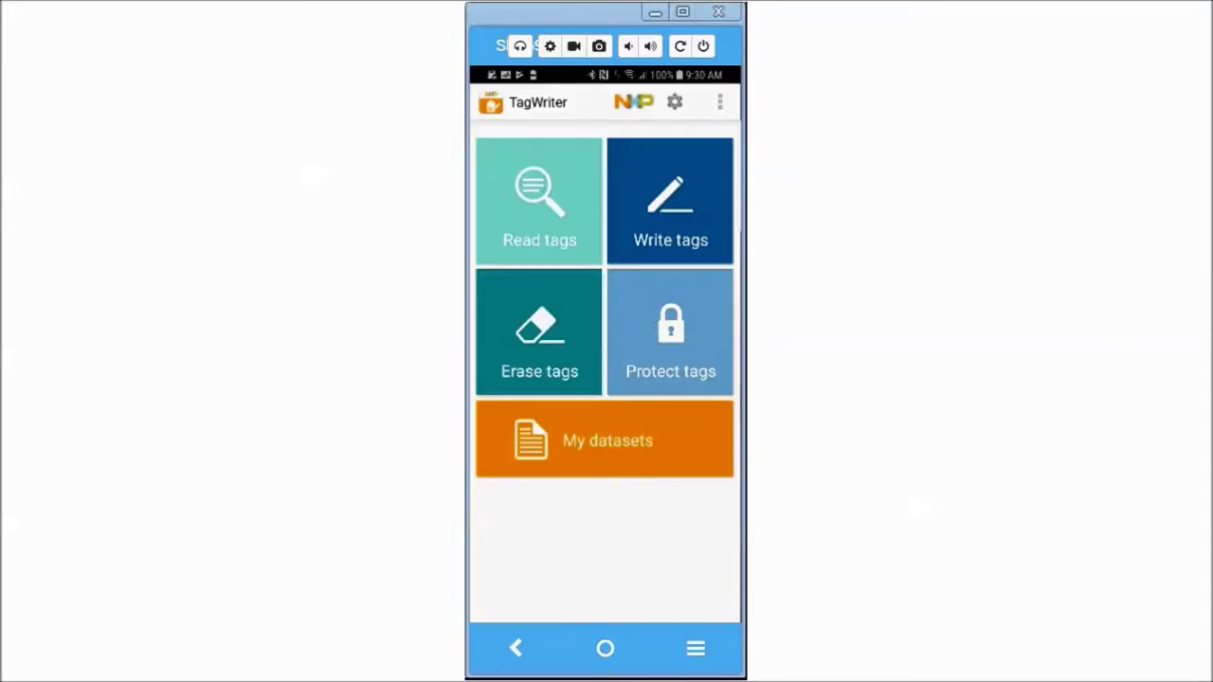
# Switch to TagInfo and examine the URI record, Android Application record and message data in the tag's NDEF information
pyautogui.click(605, 648)
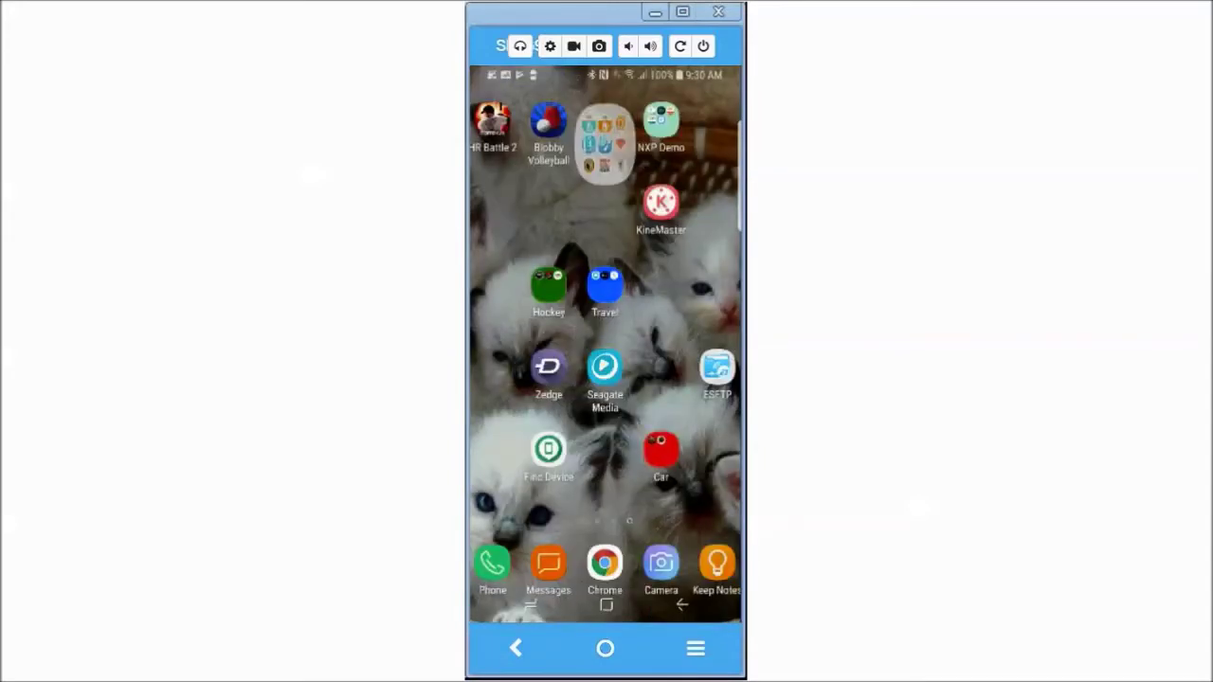
pyautogui.click(605, 142)
pyautogui.click(514, 228)
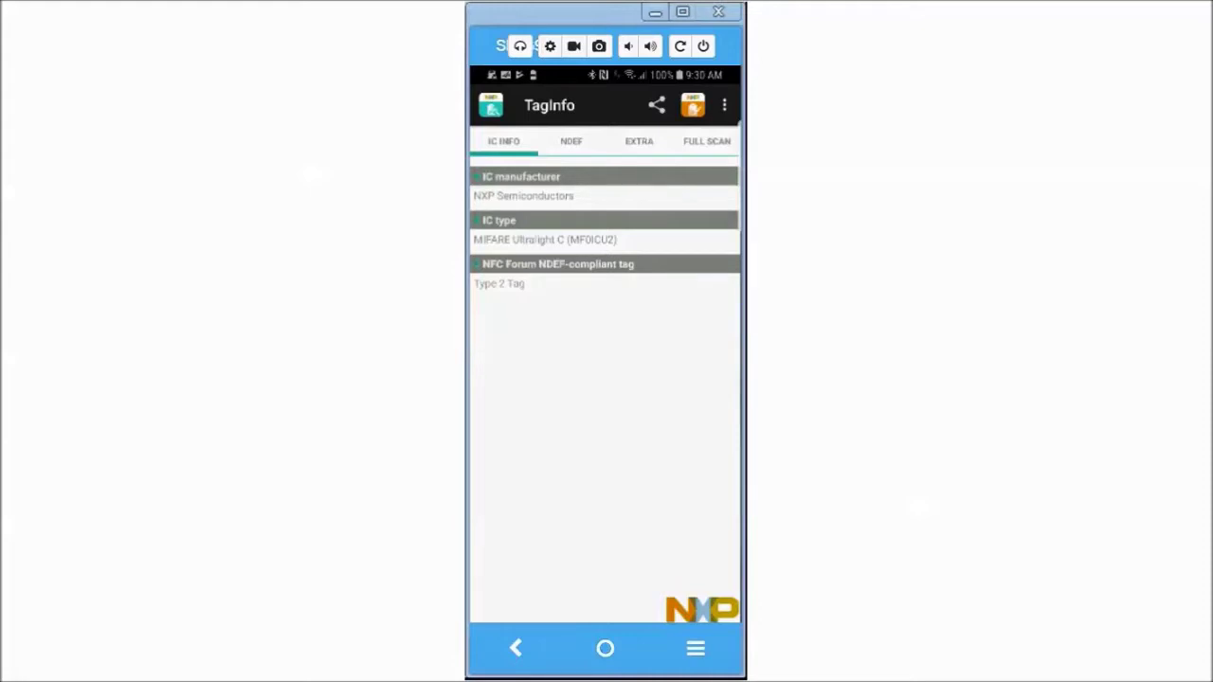
pyautogui.click(571, 140)
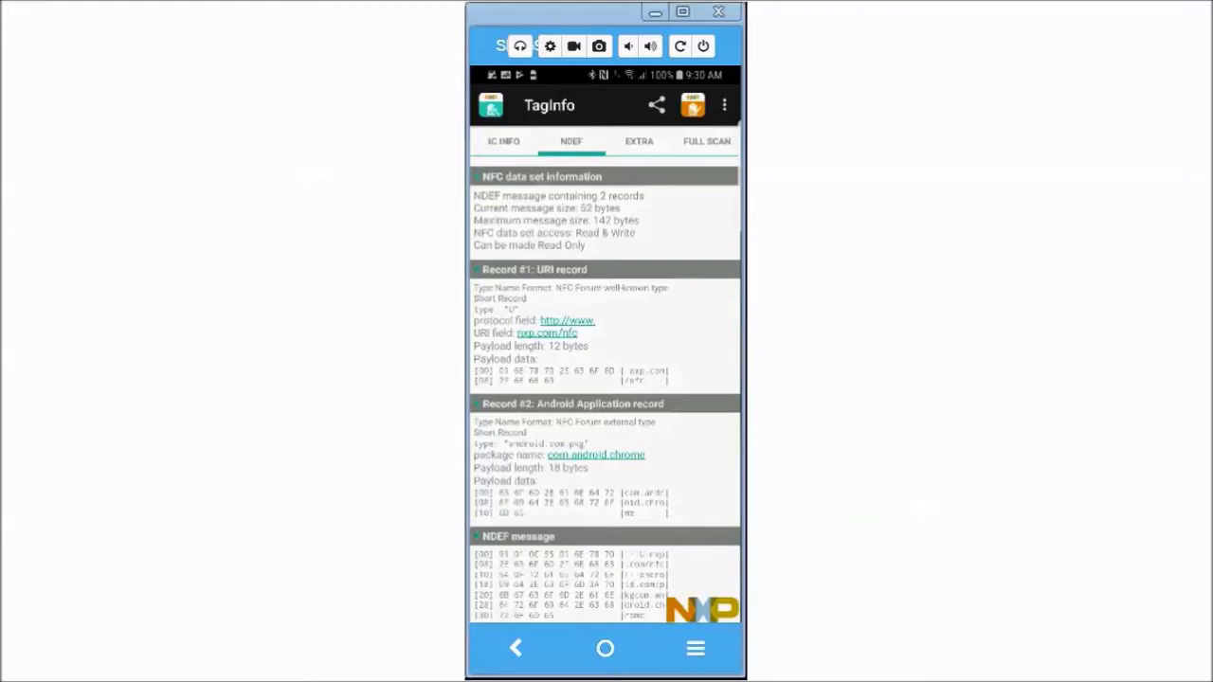
pyautogui.scroll(-1, 604, 388)
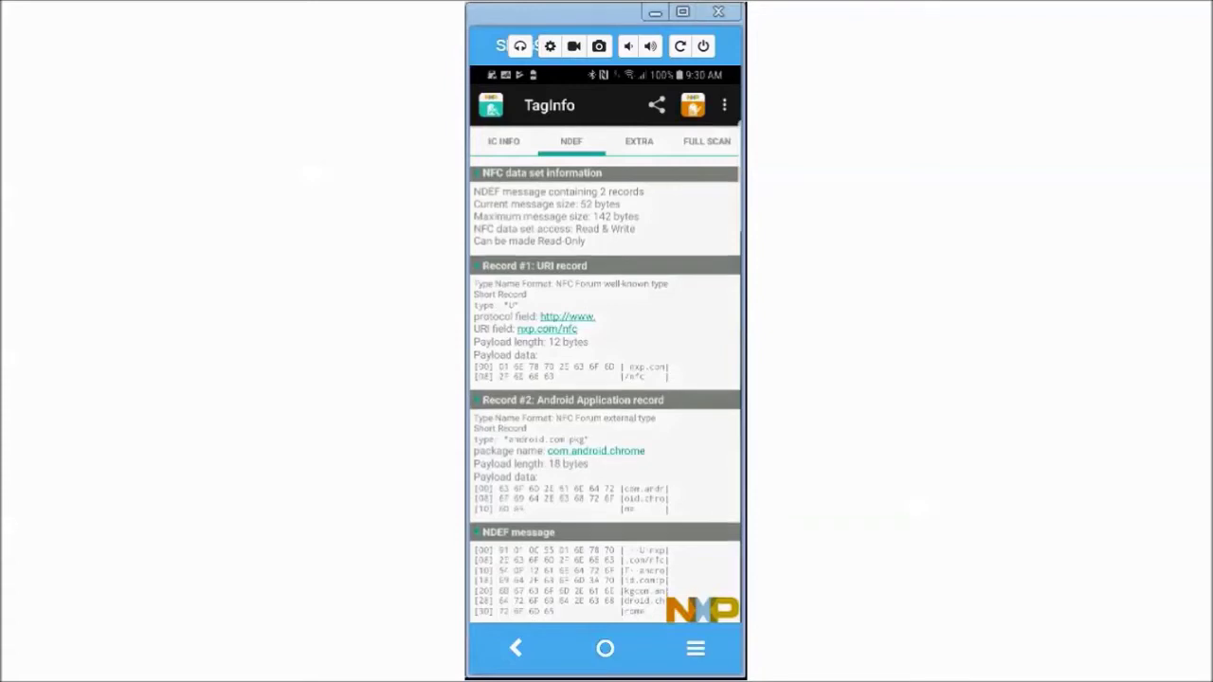
pyautogui.scroll(-2, 604, 389)
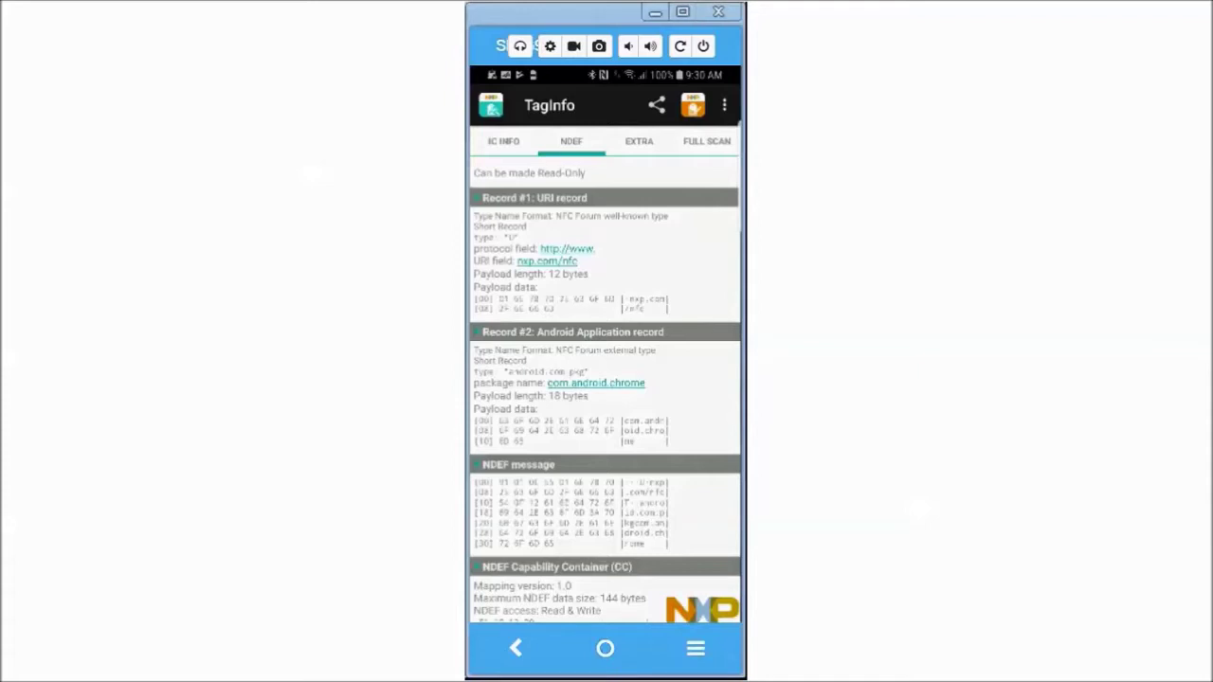
pyautogui.scroll(-1, 605, 389)
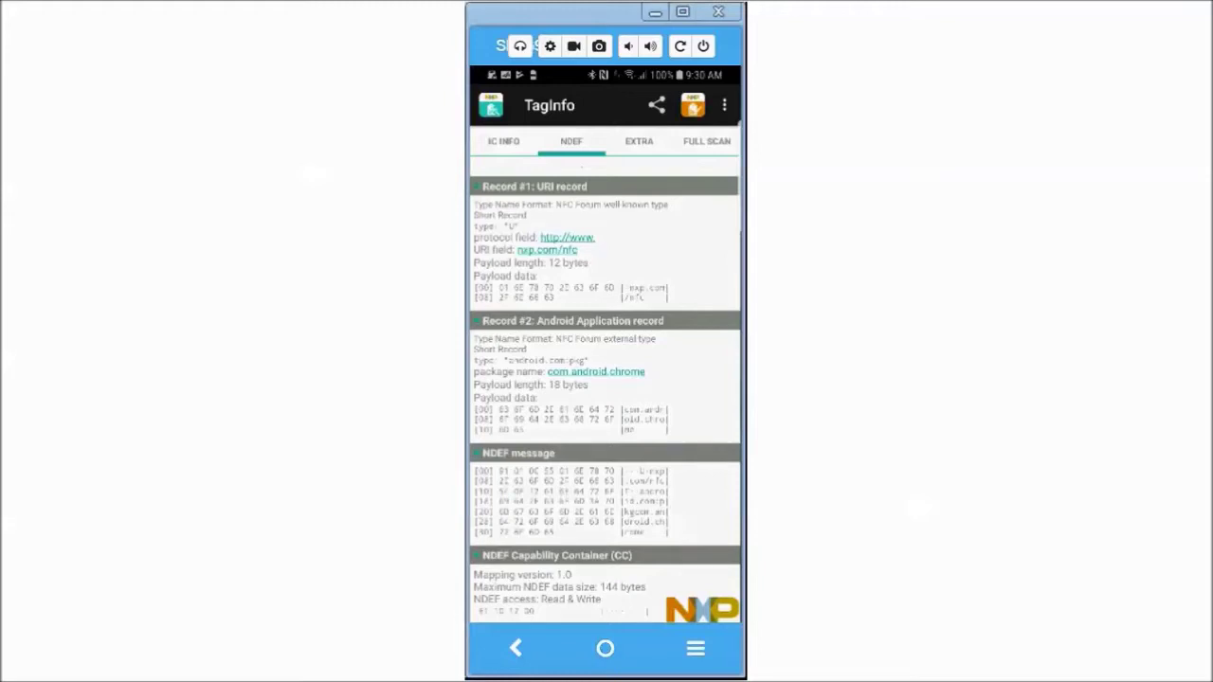
# Leave TagInfo for the home screen and inspect the full web address of the NXP NFC page opened in Chrome
pyautogui.click(604, 606)
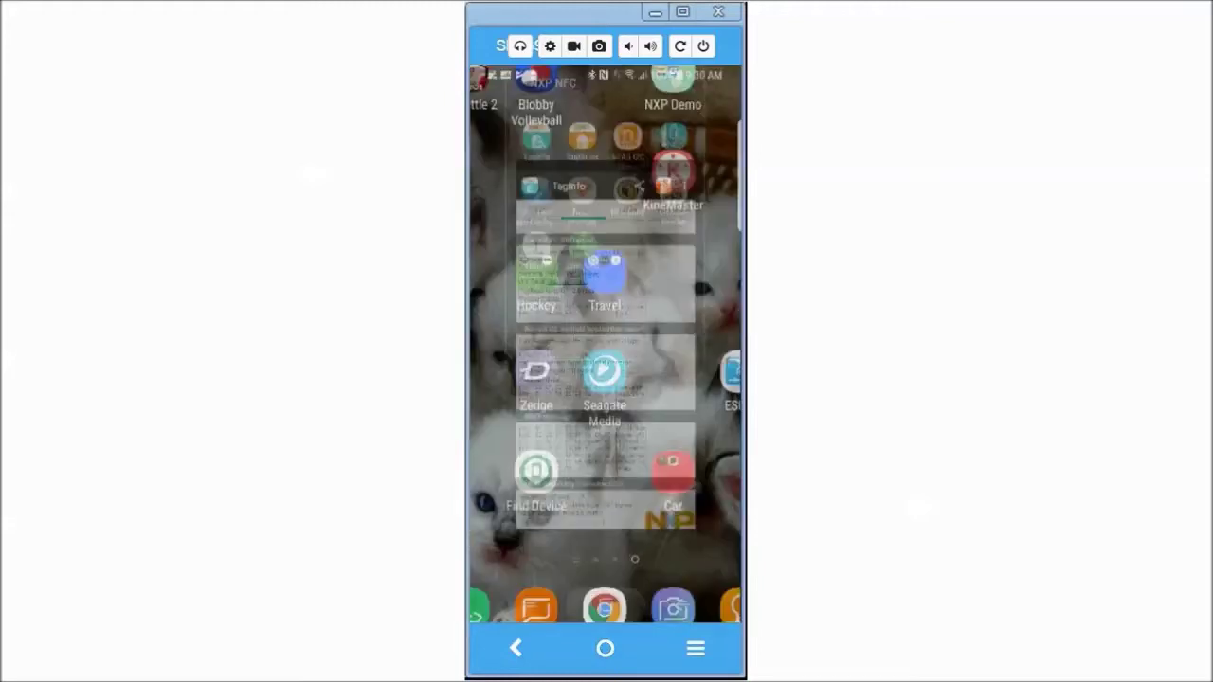
pyautogui.click(681, 604)
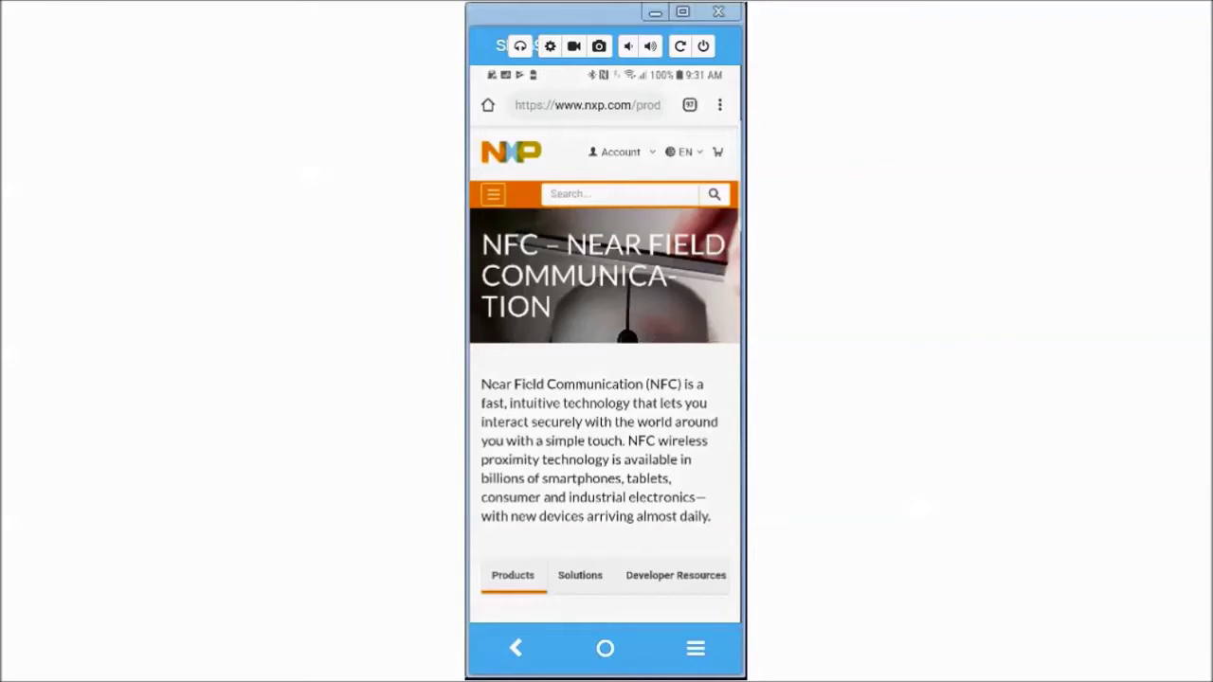
pyautogui.click(587, 105)
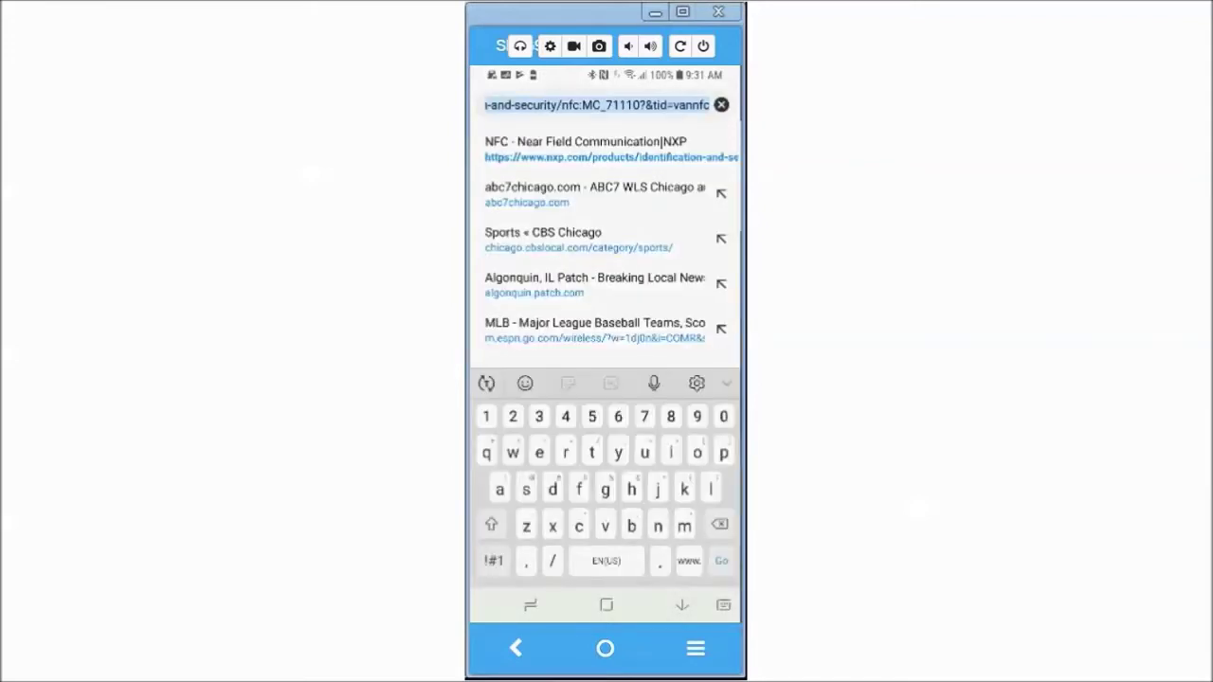
pyautogui.press('BackSpace')
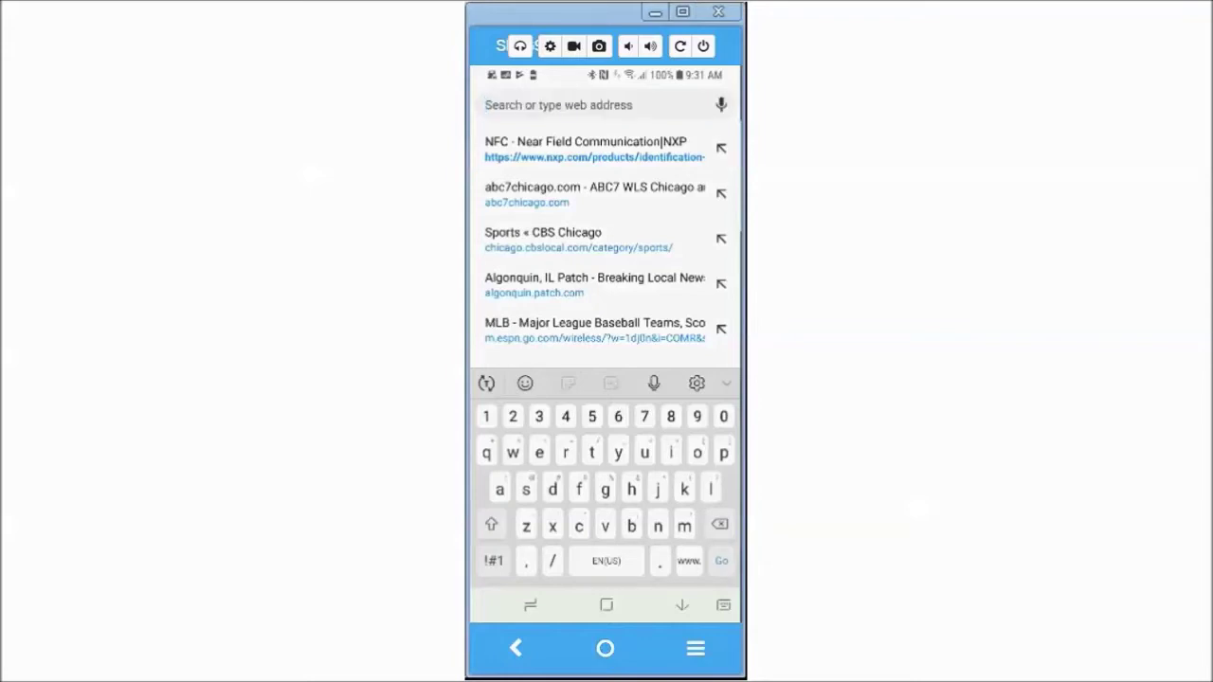
pyautogui.click(682, 606)
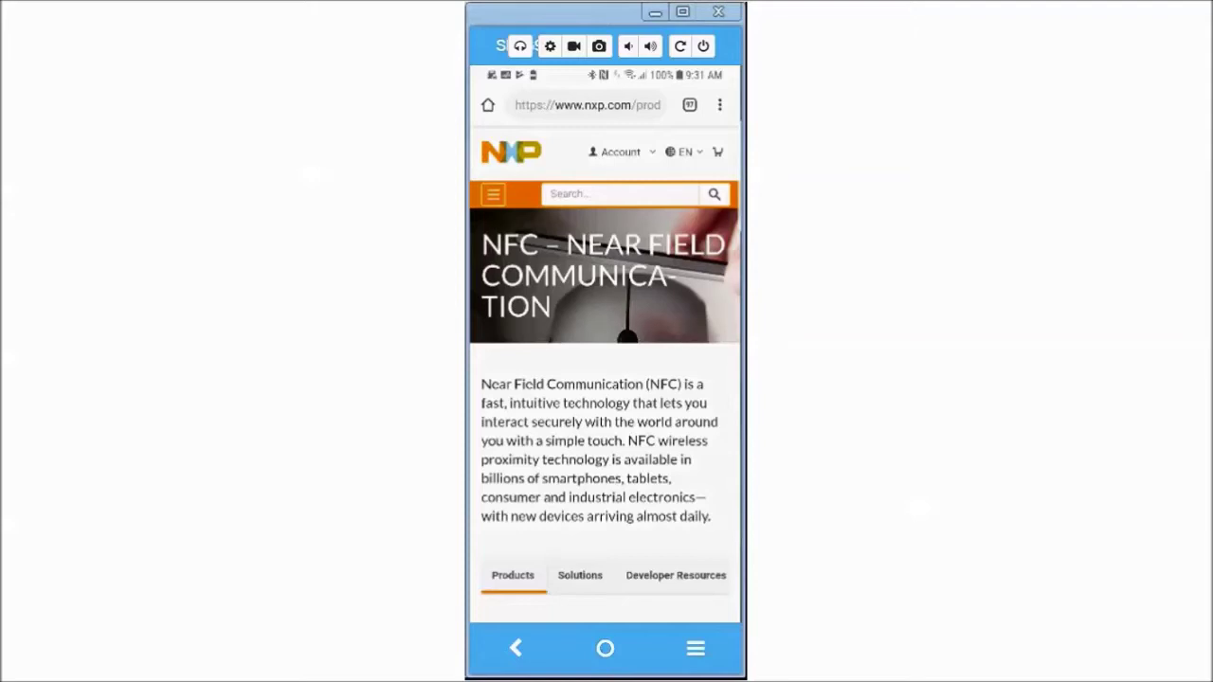
# Look through the NXP NFC page's product categories and resource links, returning to the page heading
pyautogui.scroll(-2, 604, 379)
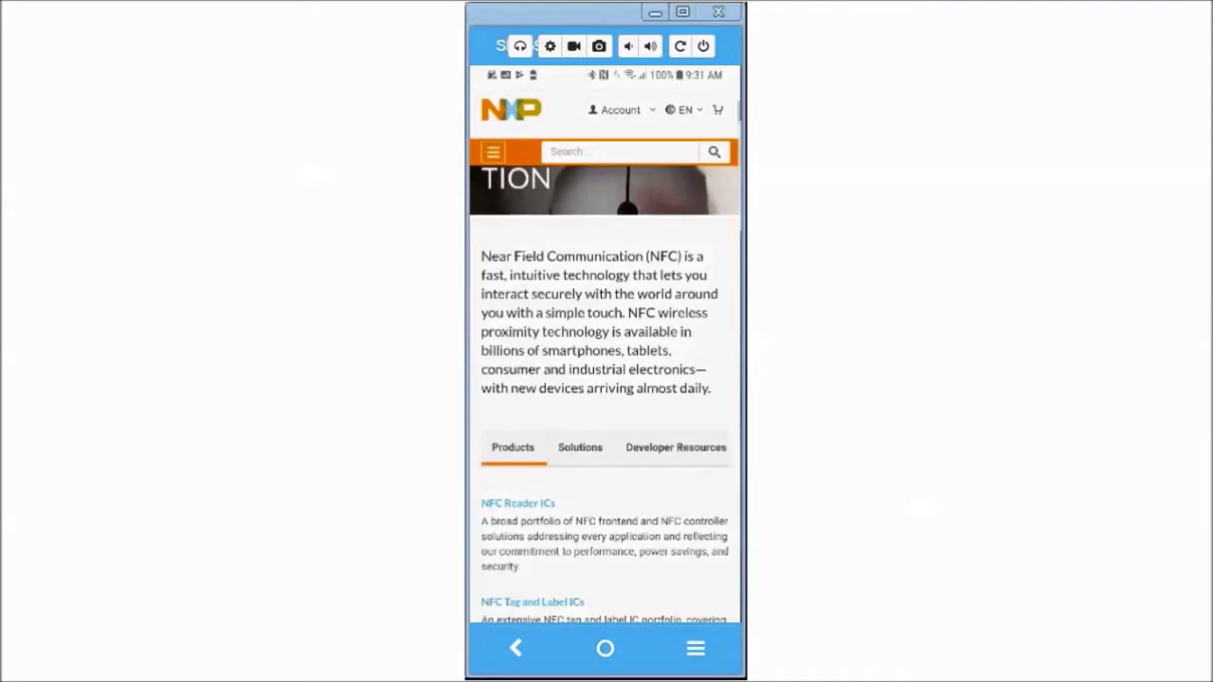
pyautogui.scroll(-5, 604, 379)
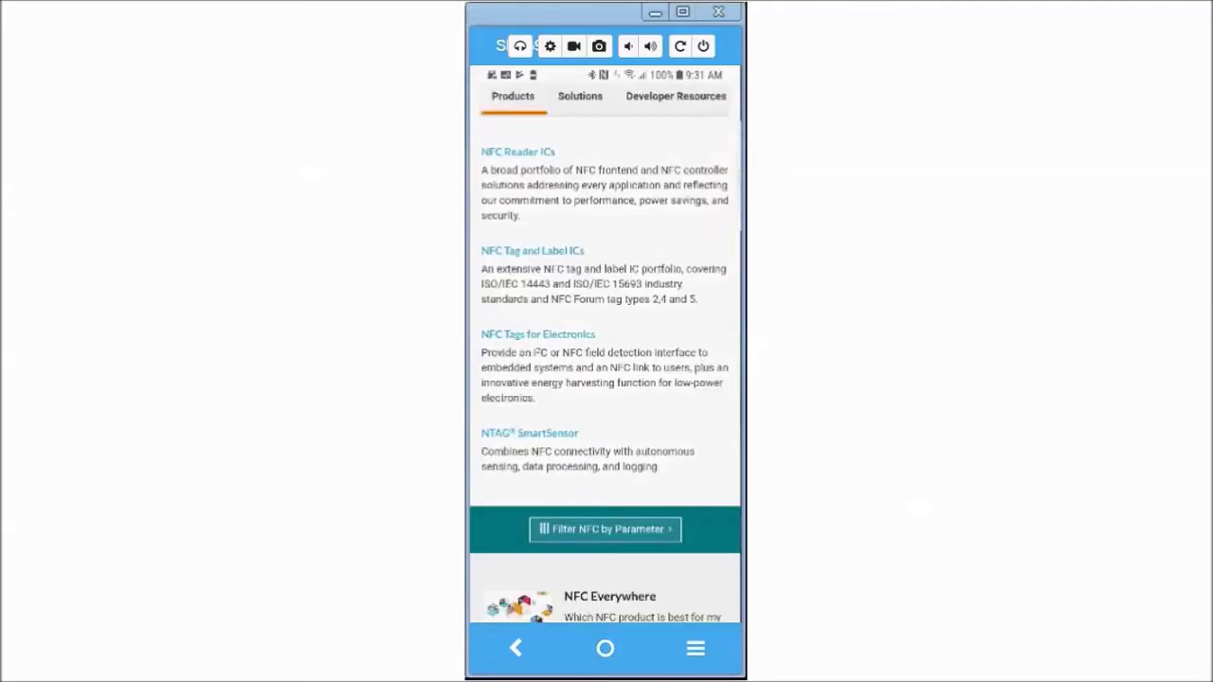
pyautogui.scroll(-1, 604, 379)
pyautogui.scroll(-3, 604, 379)
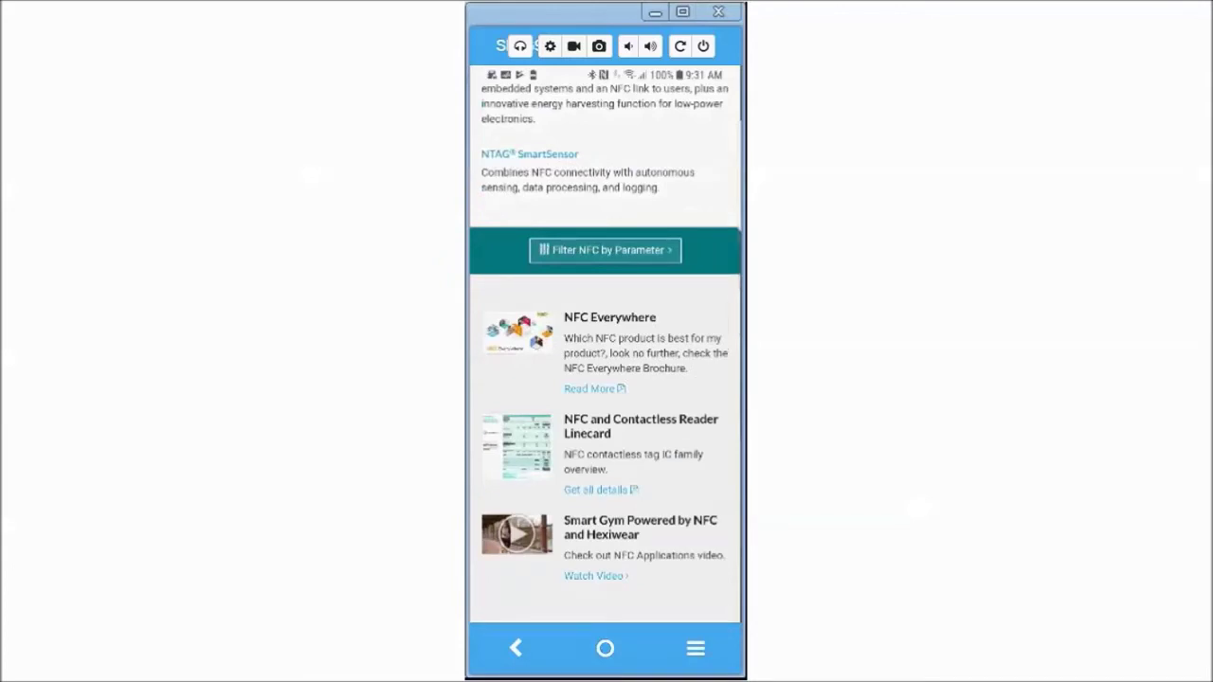
pyautogui.scroll(-3, 604, 379)
pyautogui.scroll(-1, 605, 379)
pyautogui.scroll(6, 604, 379)
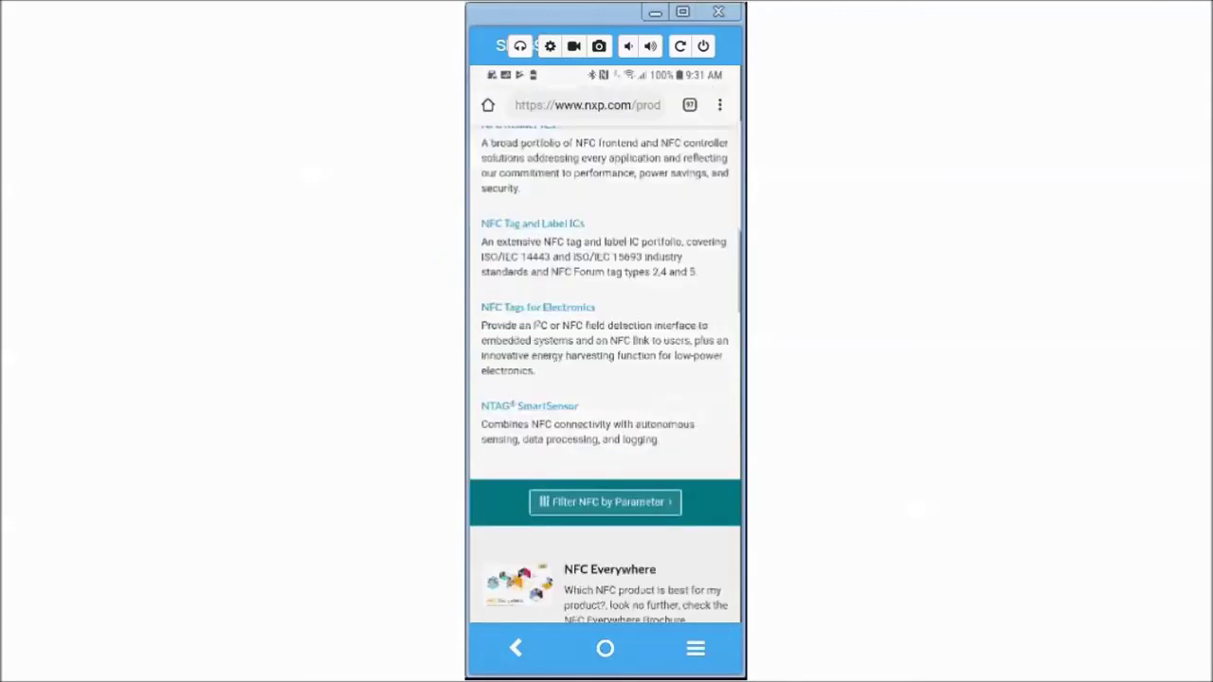
pyautogui.scroll(5, 604, 379)
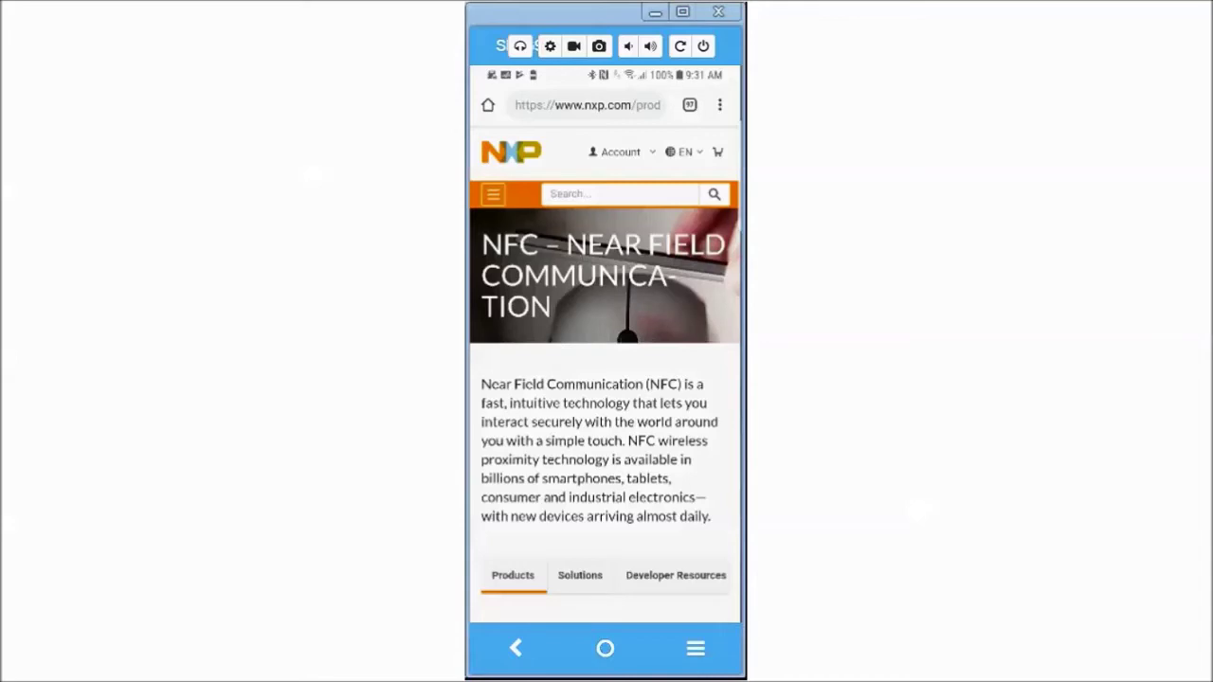
# Switch to TagWriter from the NXP NFC folder and erase the tag to factory default
pyautogui.click(604, 606)
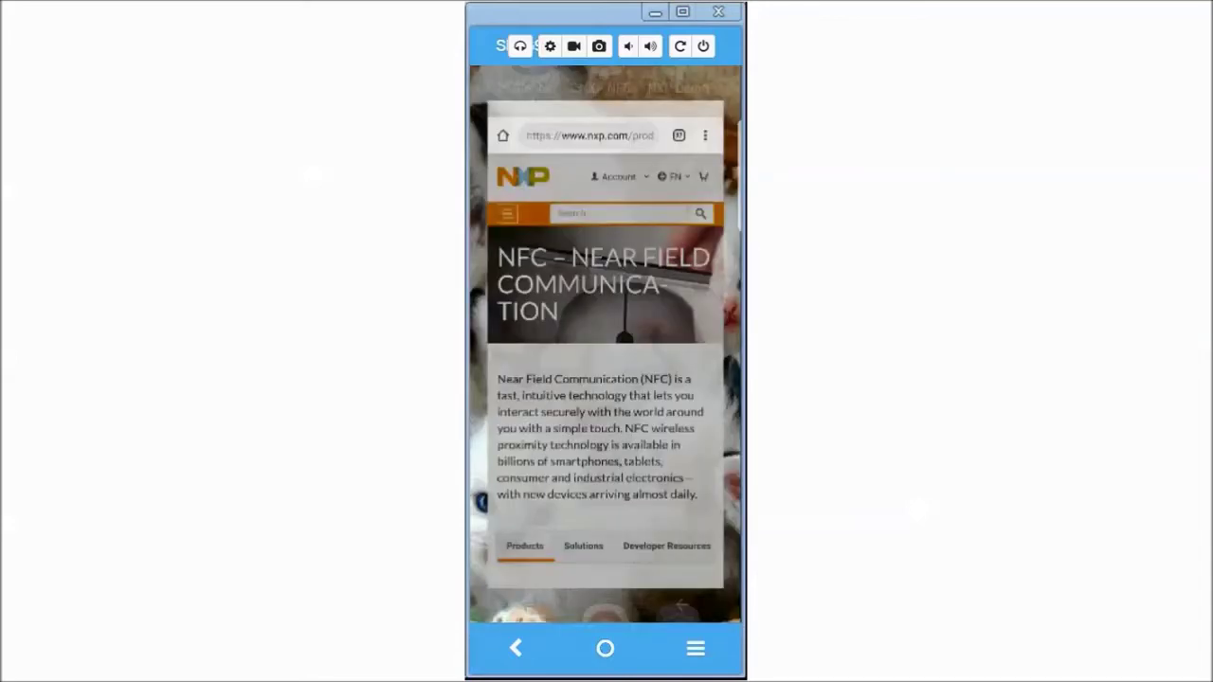
pyautogui.click(604, 138)
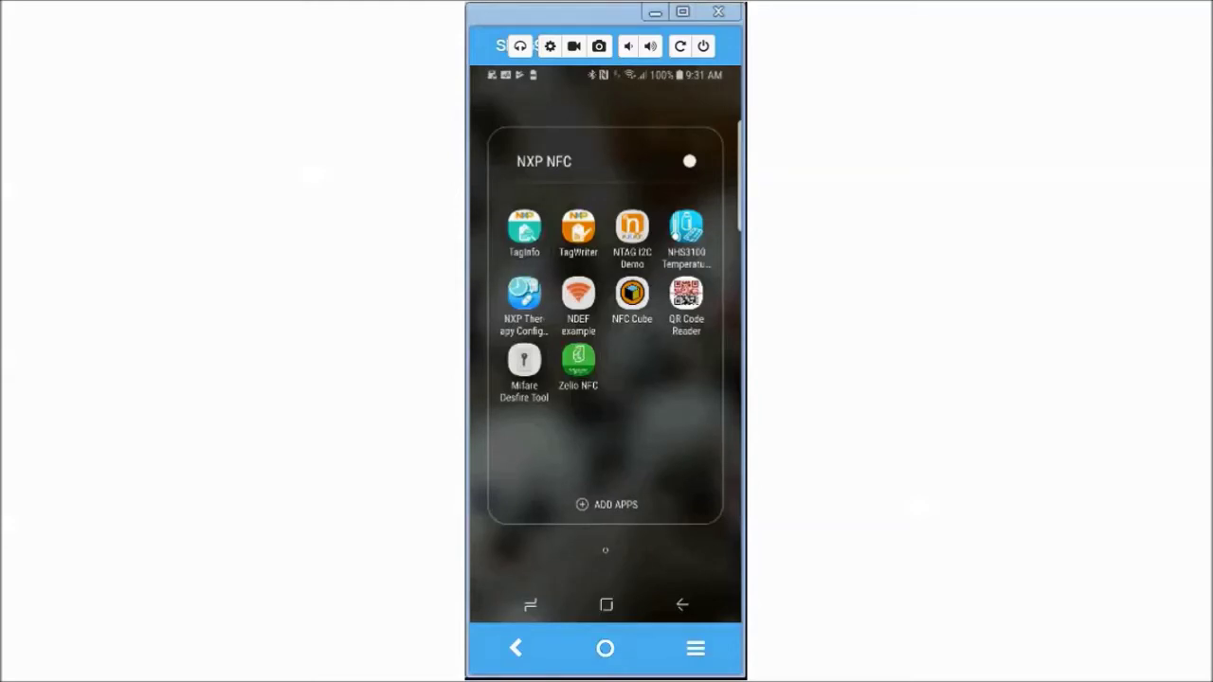
pyautogui.click(578, 227)
pyautogui.click(578, 228)
pyautogui.click(577, 227)
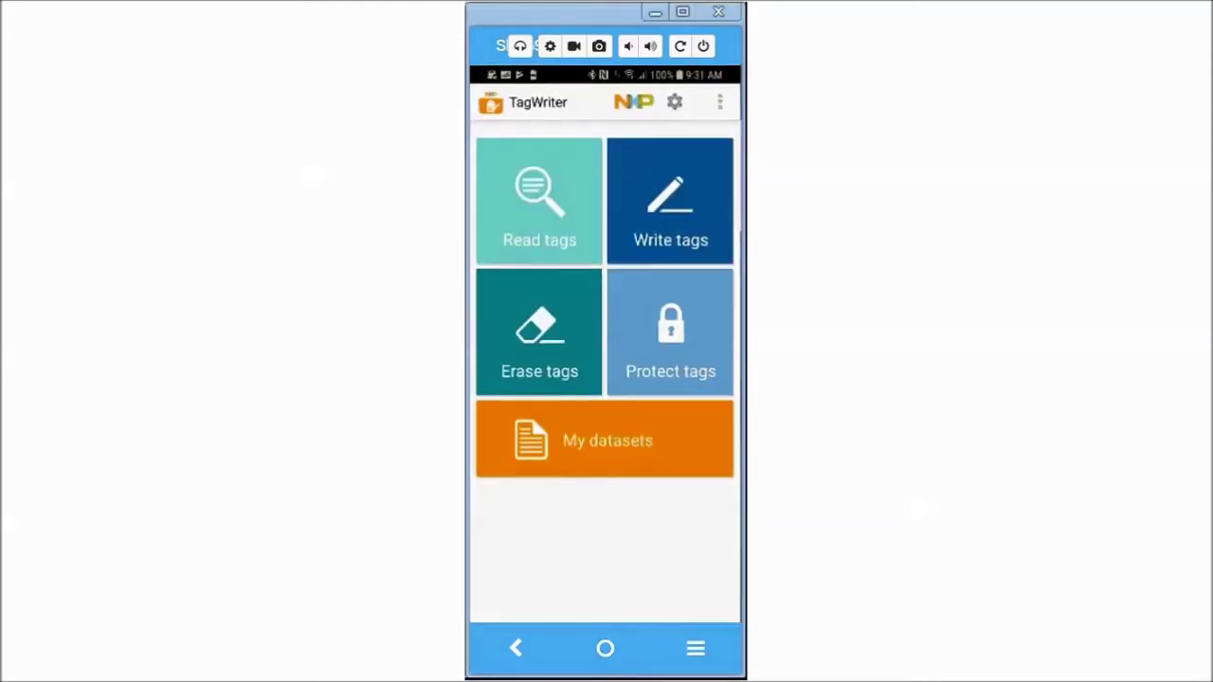
pyautogui.click(539, 332)
pyautogui.click(605, 157)
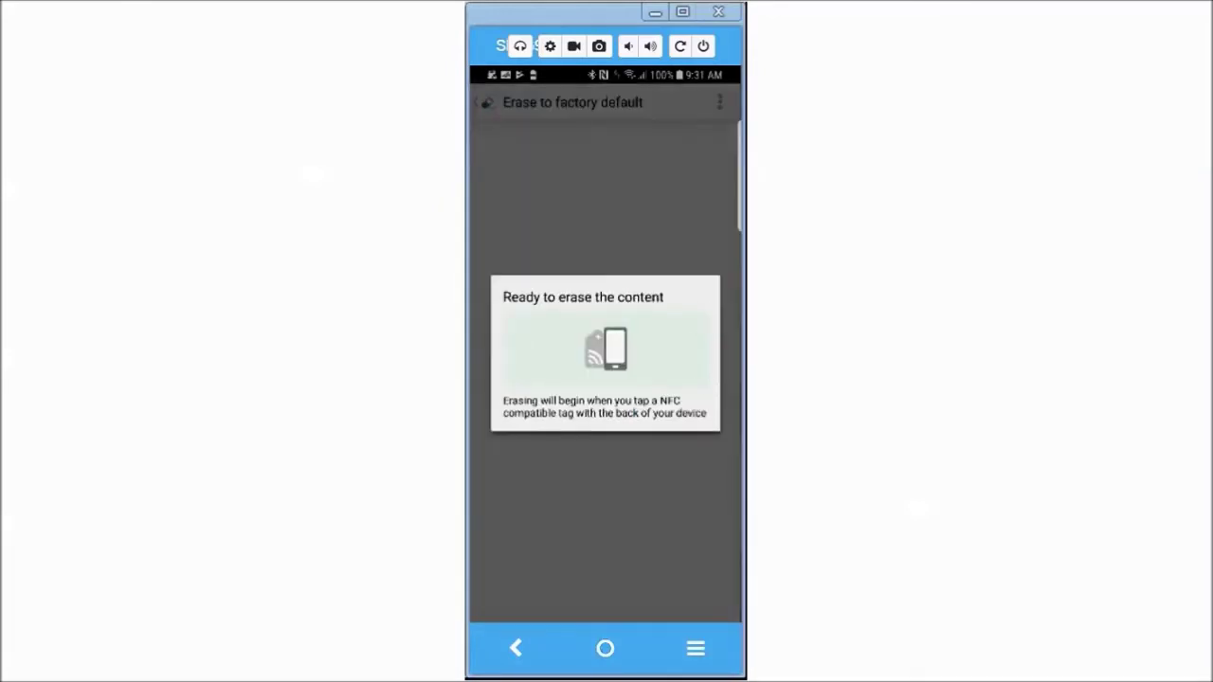
pyautogui.press('Escape')
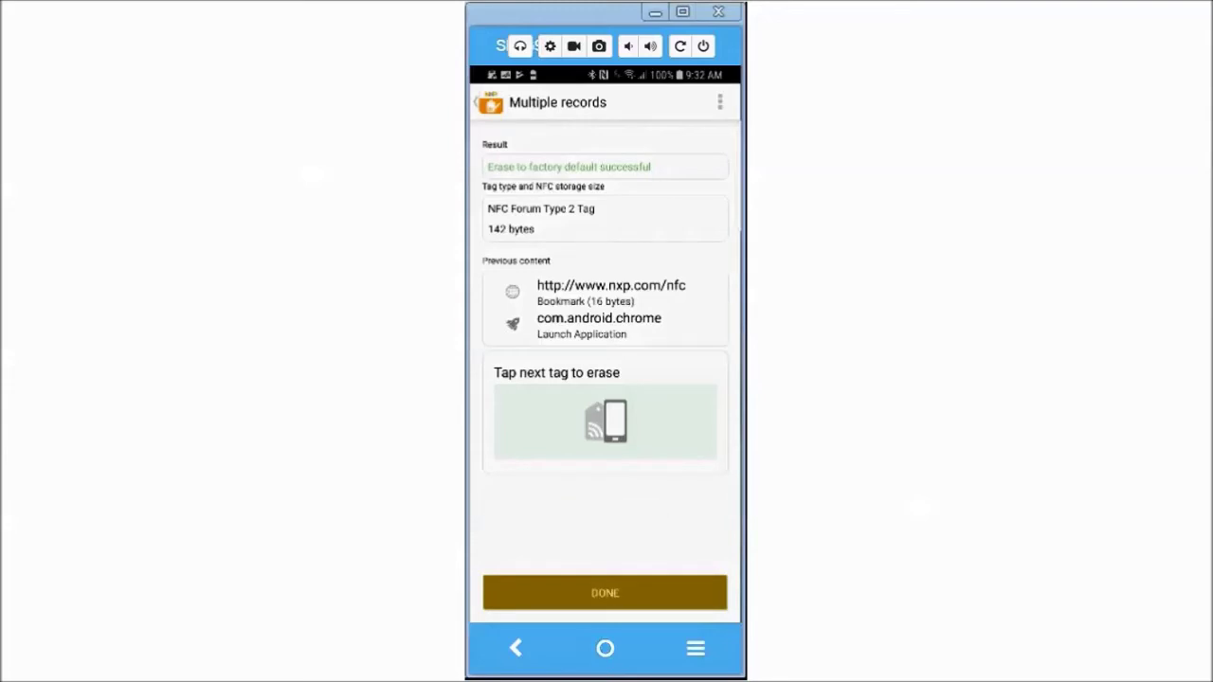
pyautogui.click(604, 593)
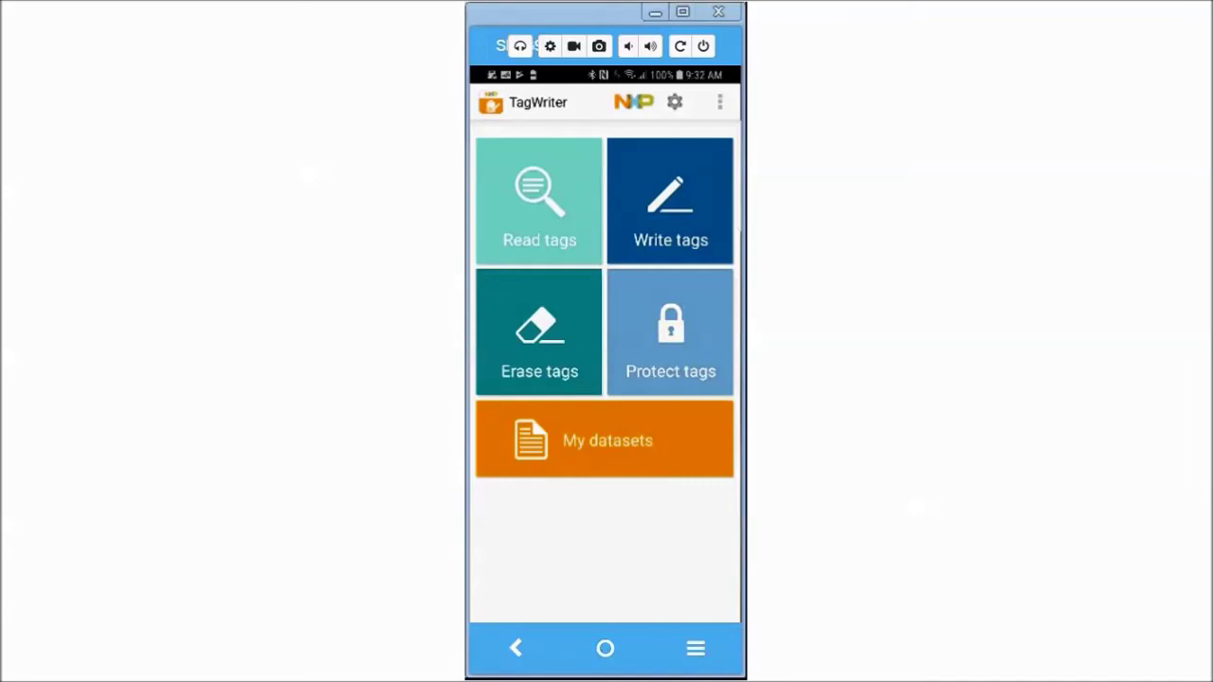
# Switch to TagInfo from the NXP NFC folder and check the erased tag's NDEF and IC information
pyautogui.moveTo(604, 620); pyautogui.dragTo(605, 569)
pyautogui.click(605, 604)
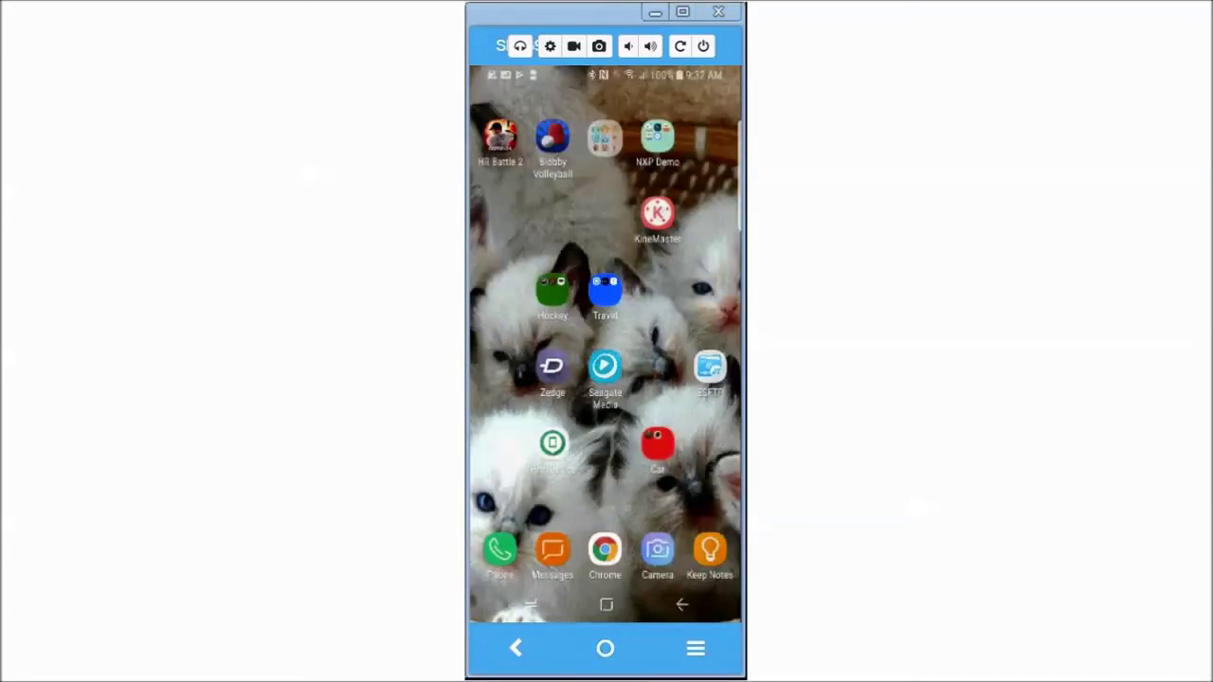
pyautogui.click(605, 138)
pyautogui.click(524, 228)
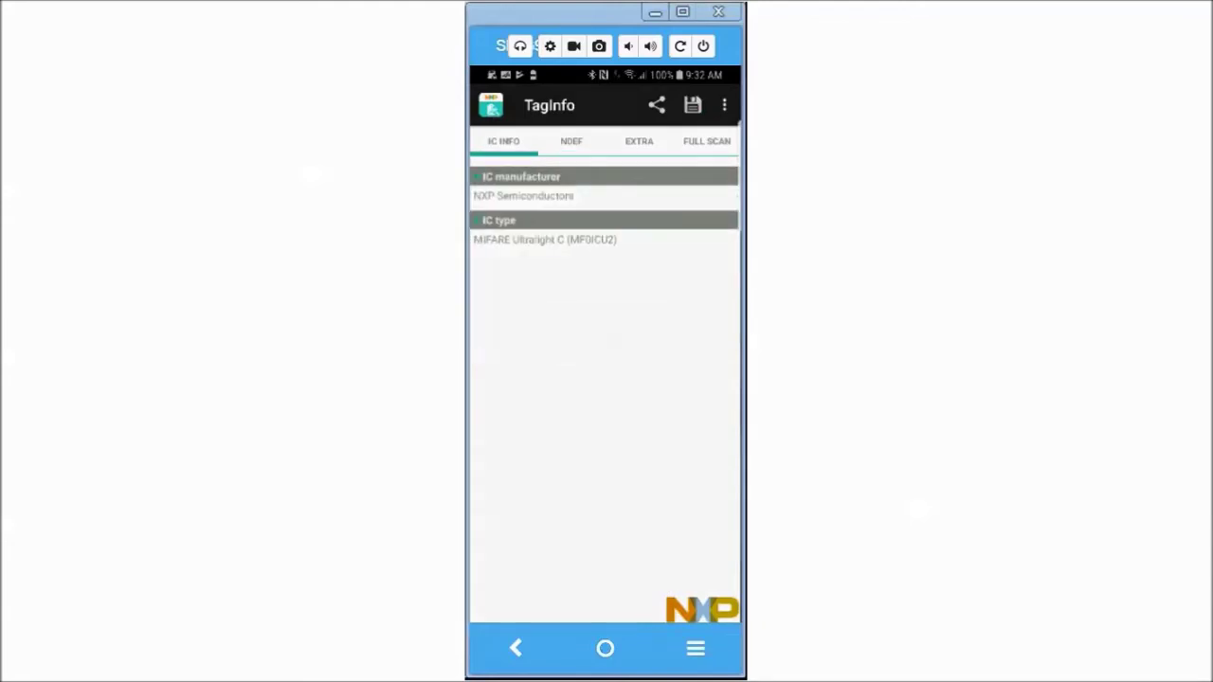
pyautogui.click(571, 141)
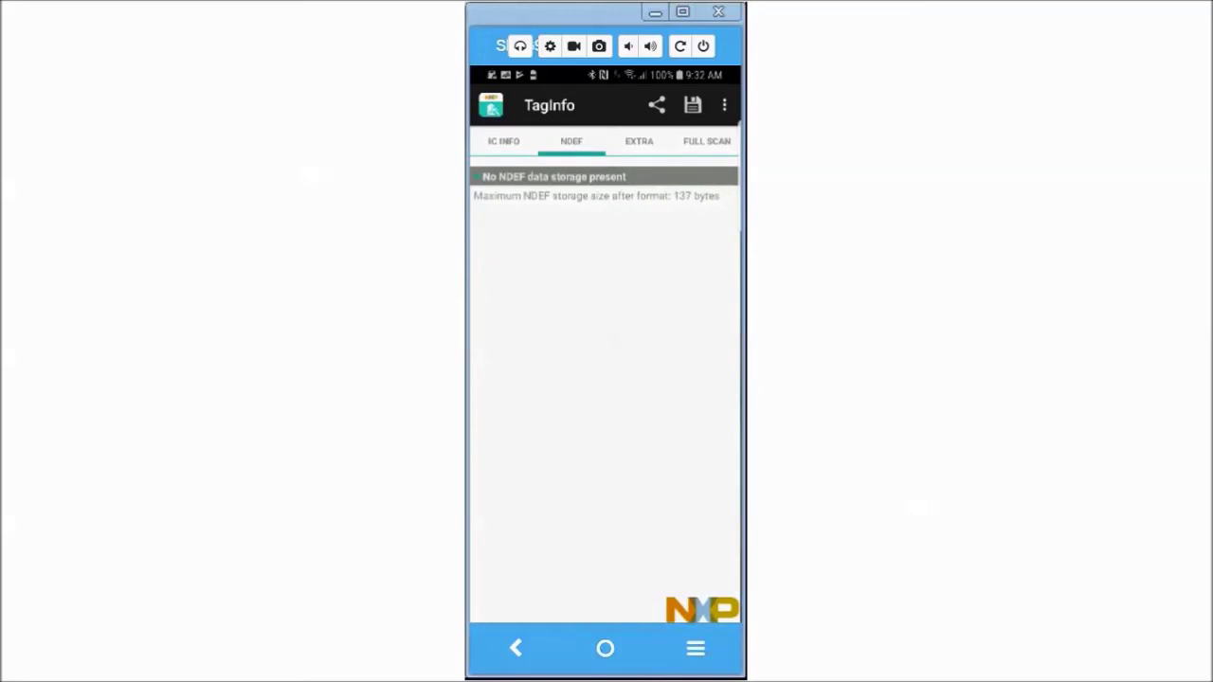
pyautogui.click(503, 141)
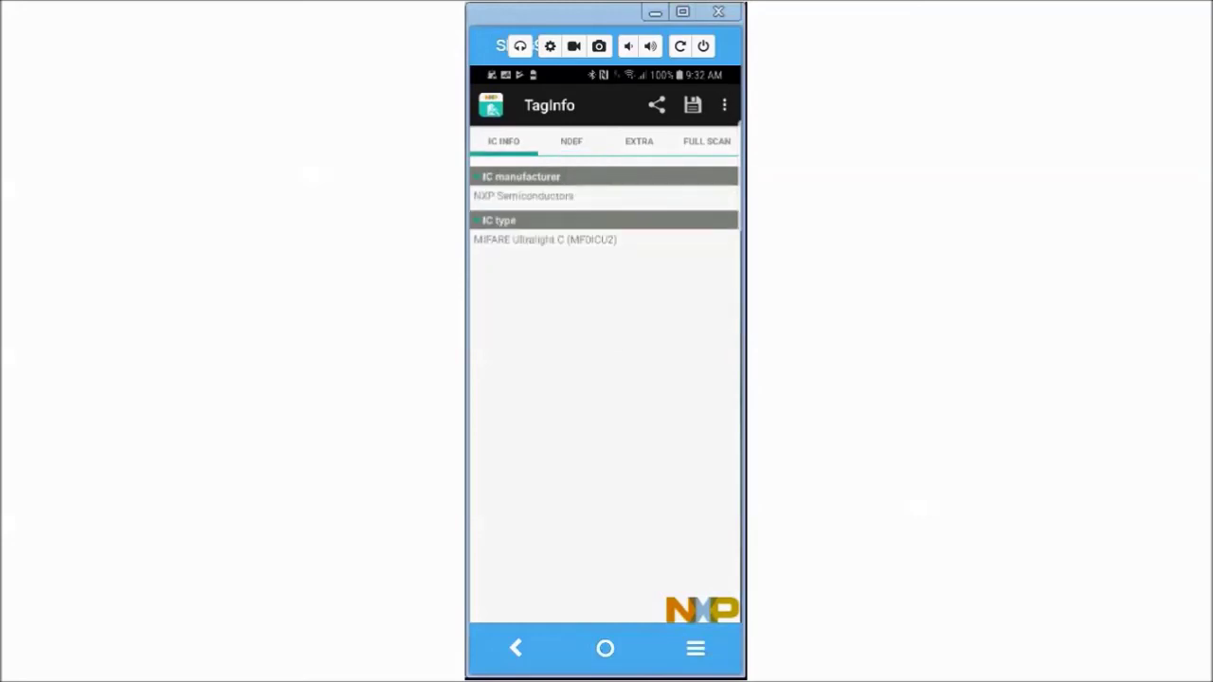